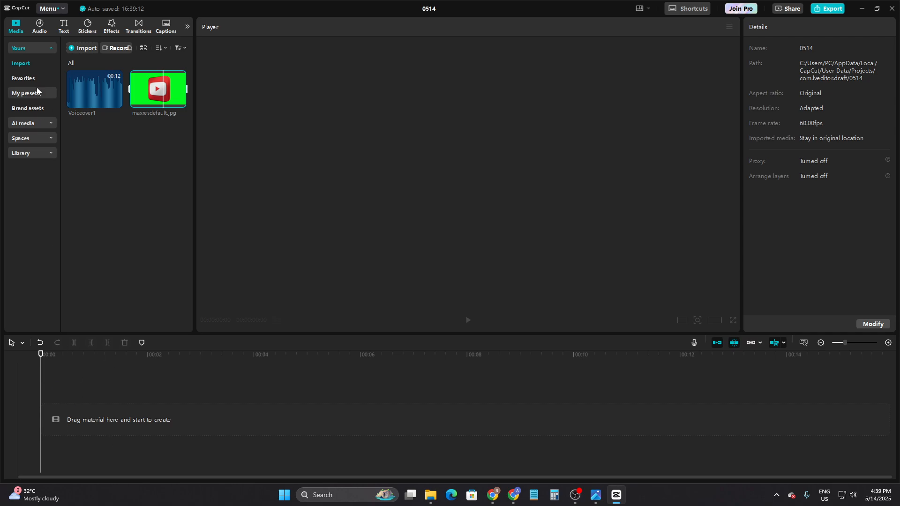
Add a default text clip at the start of the timeline and replace its wording with 1900.
left_click(64, 27)
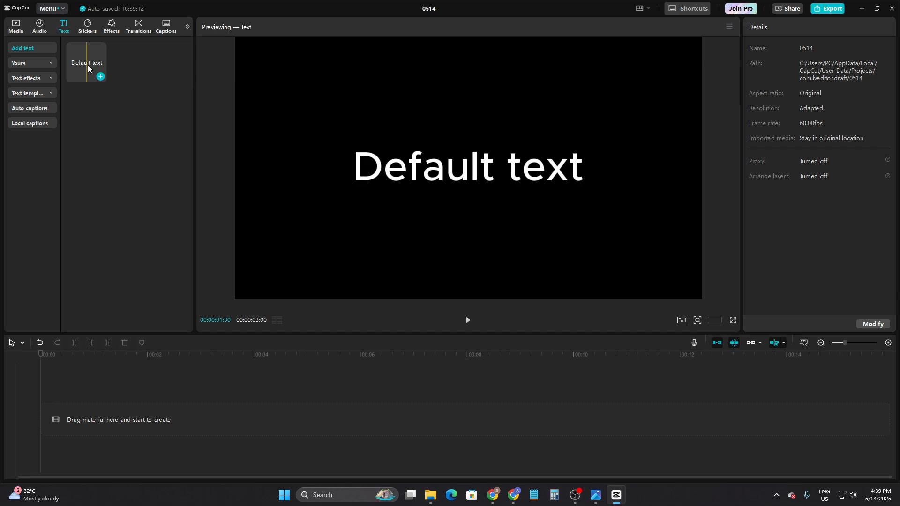
left_click_drag(88, 66, 87, 389)
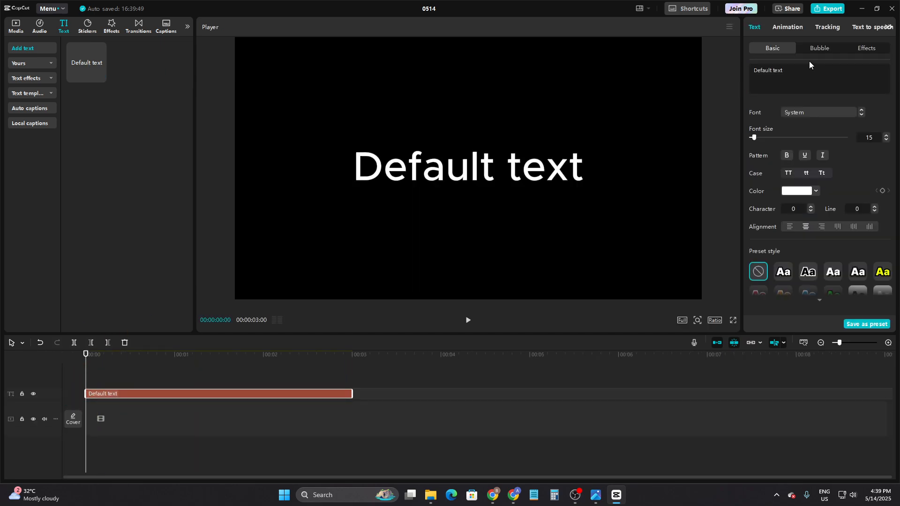
left_click_drag(797, 70, 716, 71)
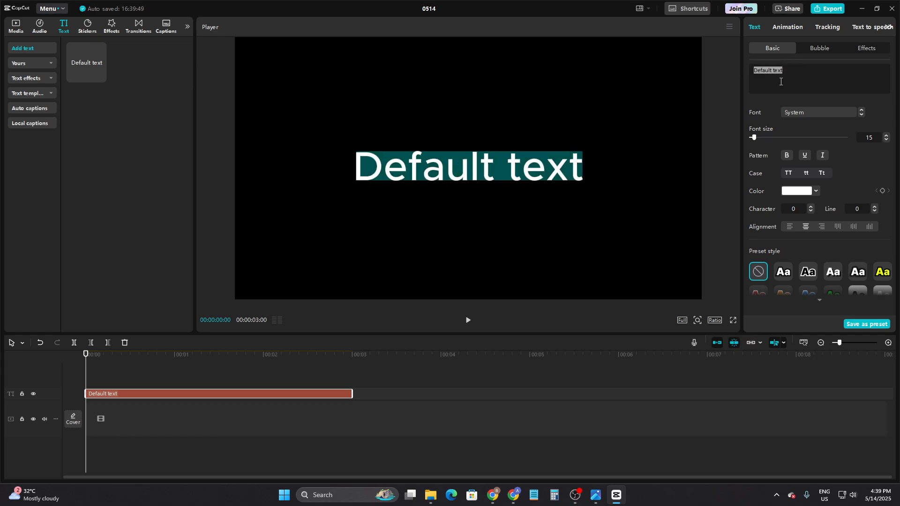
key("BackSpace")
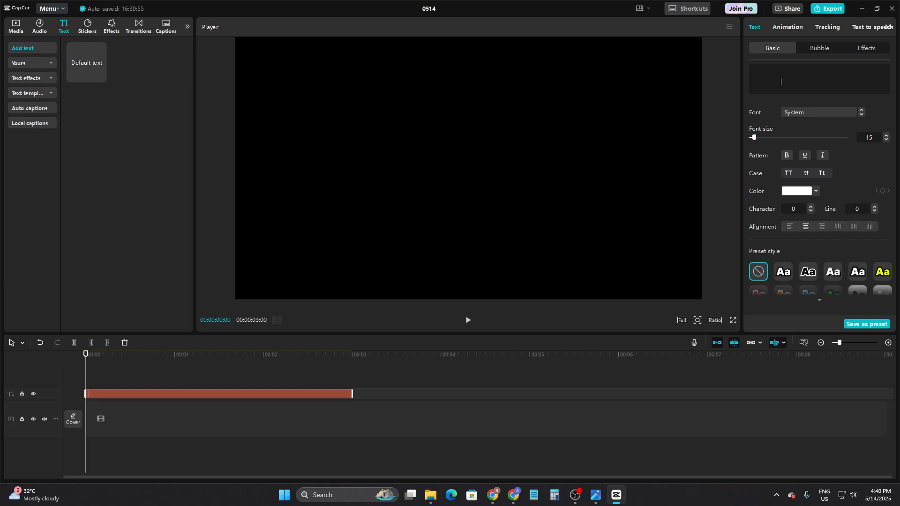
type("90")
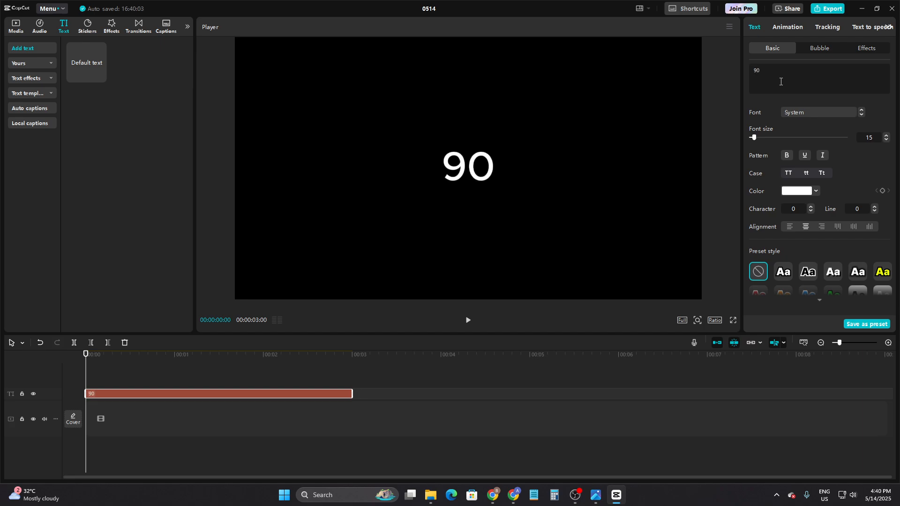
key("BackSpace")
key("BackSpace")
type("1")
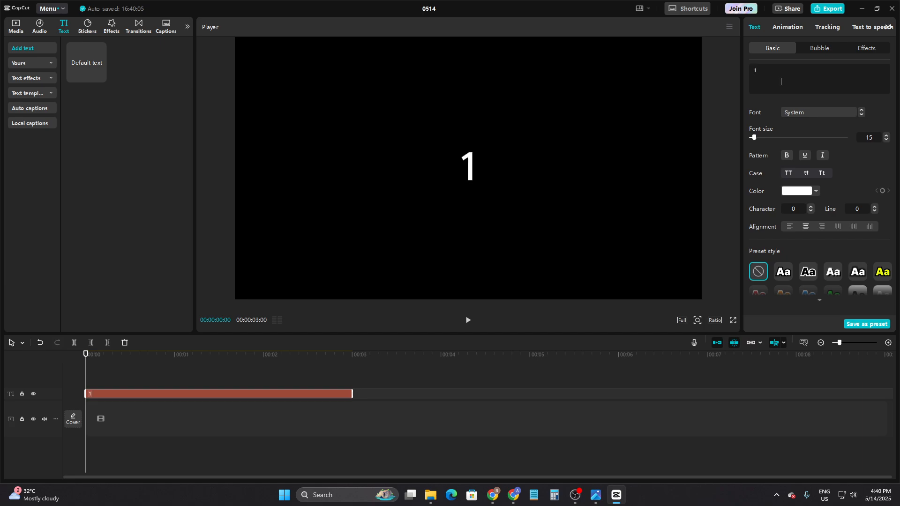
type("900")
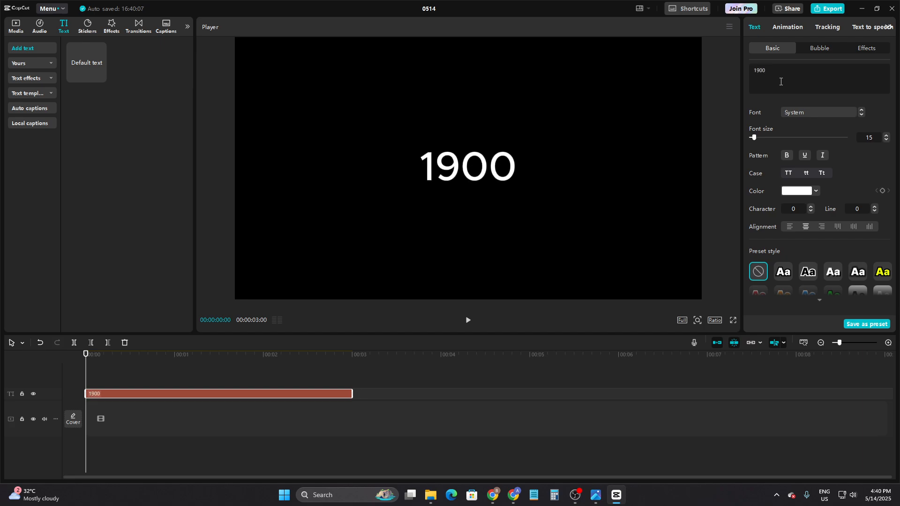
Add the lines 1910, 1920, 1930, 1940, 1950, 1970, 1990, 2000, 2010 and 2020 below 1900 in the text.
key("Return")
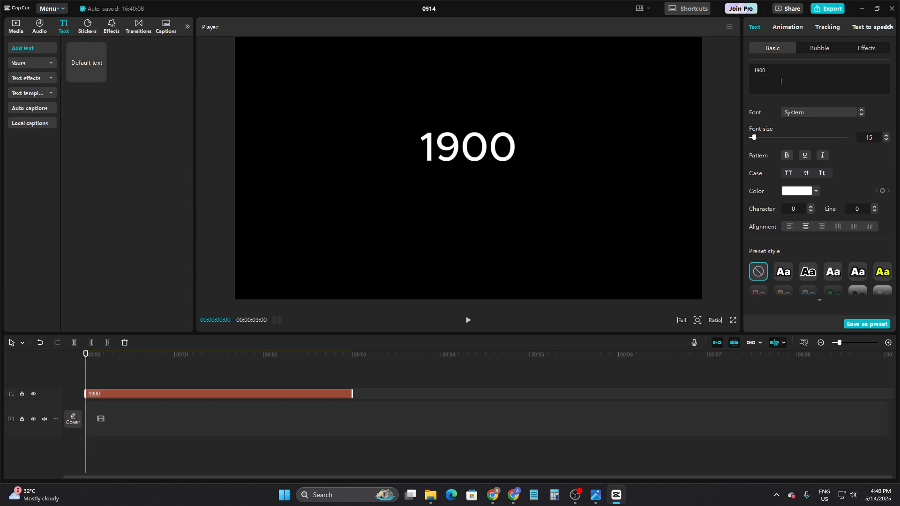
type("1910")
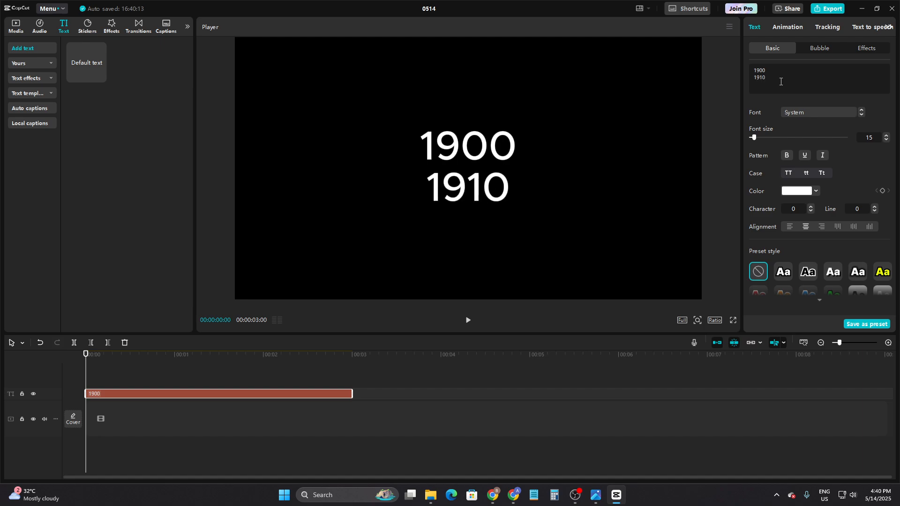
key("Return")
type("120")
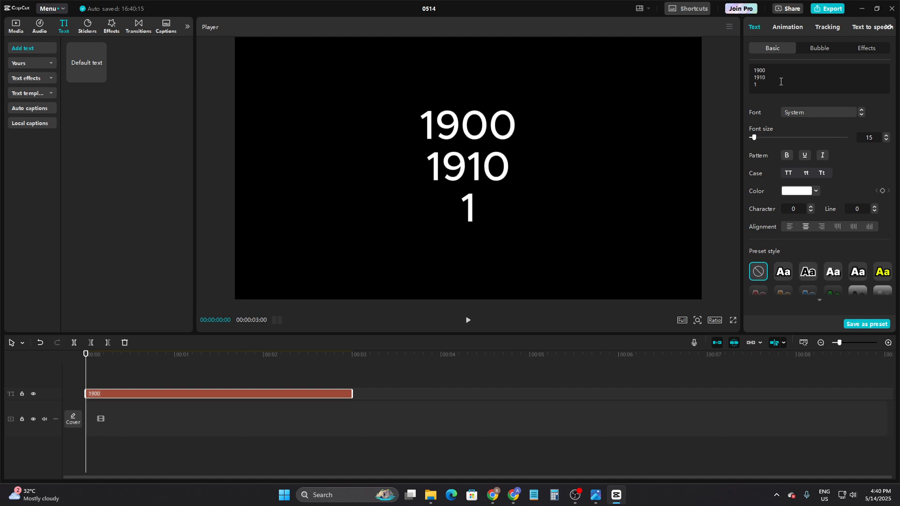
key("BackSpace")
key("BackSpace")
type("920")
key("Return")
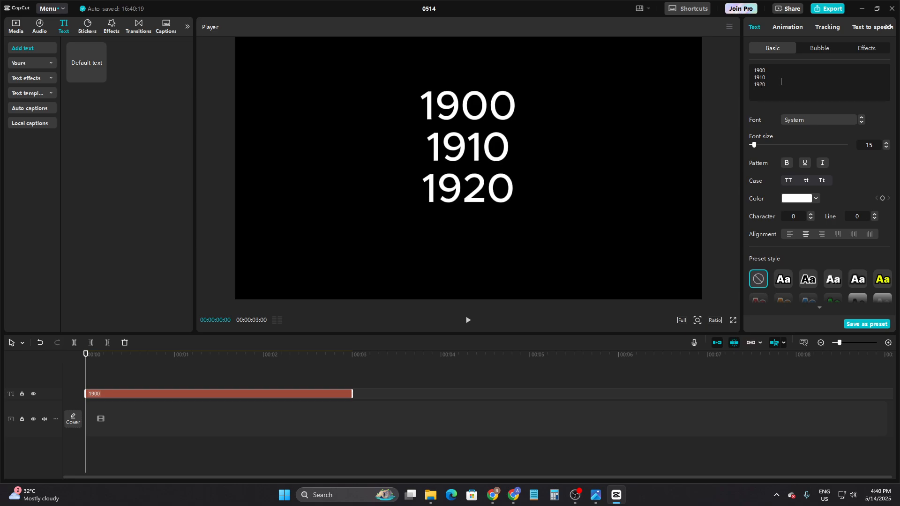
type("13")
key("BackSpace")
type("930")
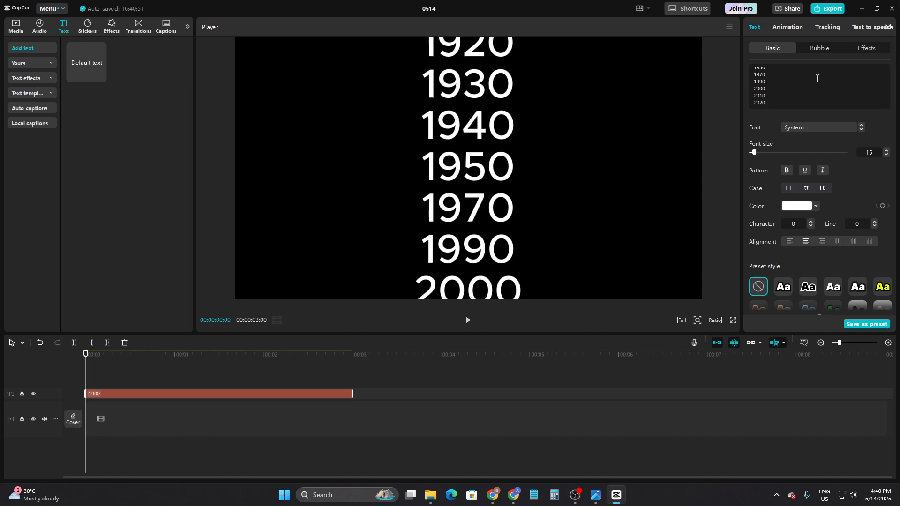
scroll(813, 82, "up", 2)
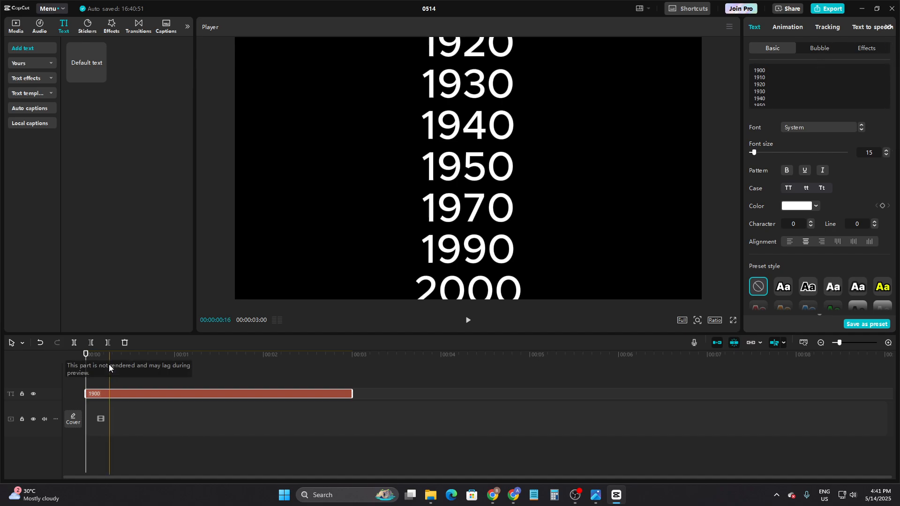
Return the playhead to the start of the timeline and set the year text's font to Montserrat.
left_click(131, 387)
left_click(156, 374)
left_click(150, 390)
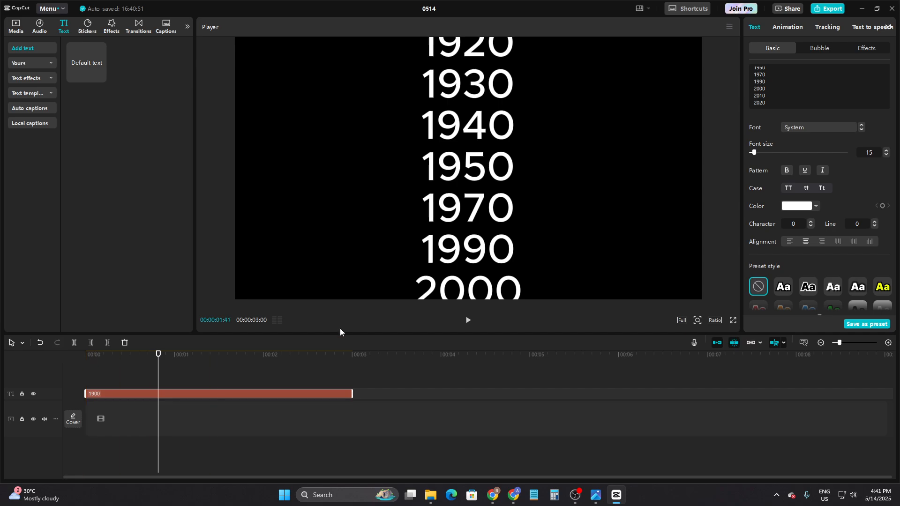
left_click_drag(158, 355, 85, 355)
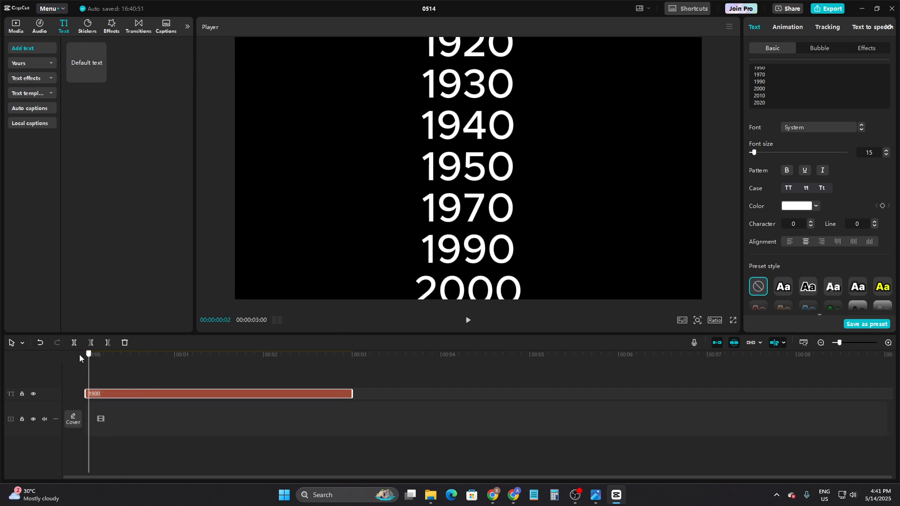
left_click(799, 128)
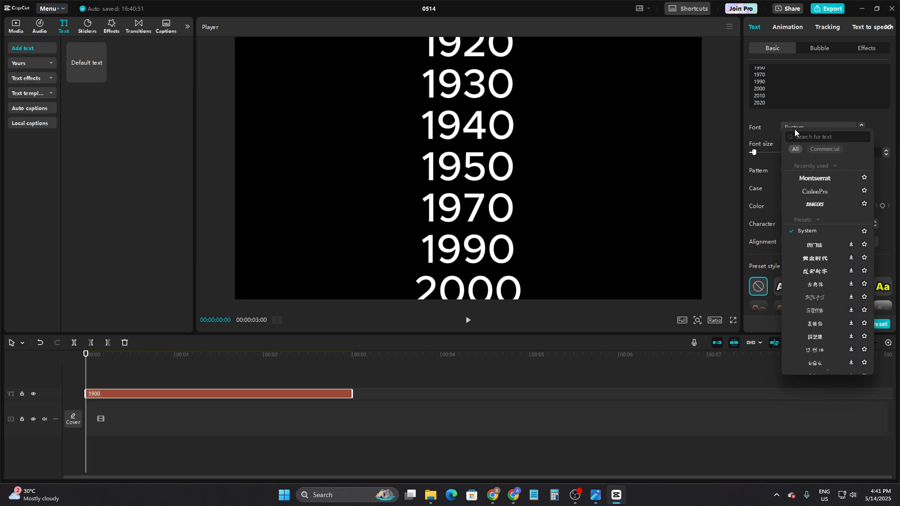
left_click(813, 180)
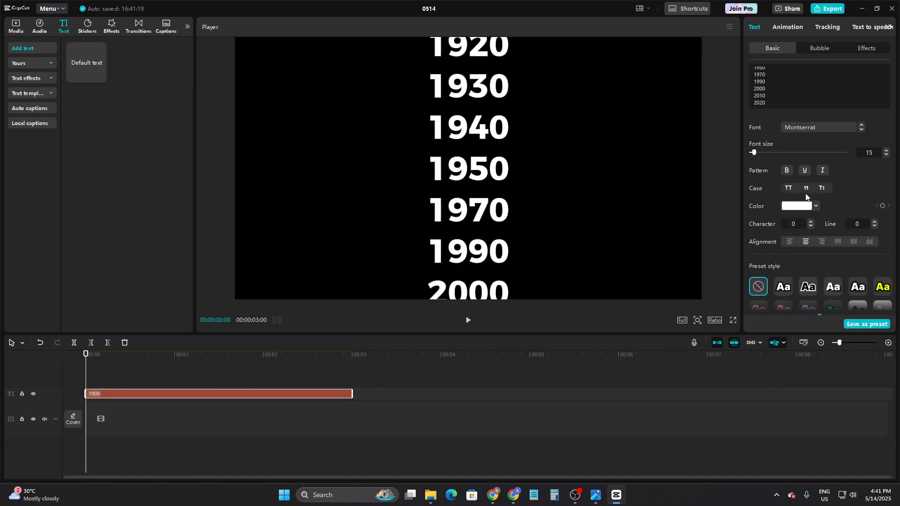
Add a position keyframe to the year text at the start of its clip.
scroll(807, 194, "down", 3)
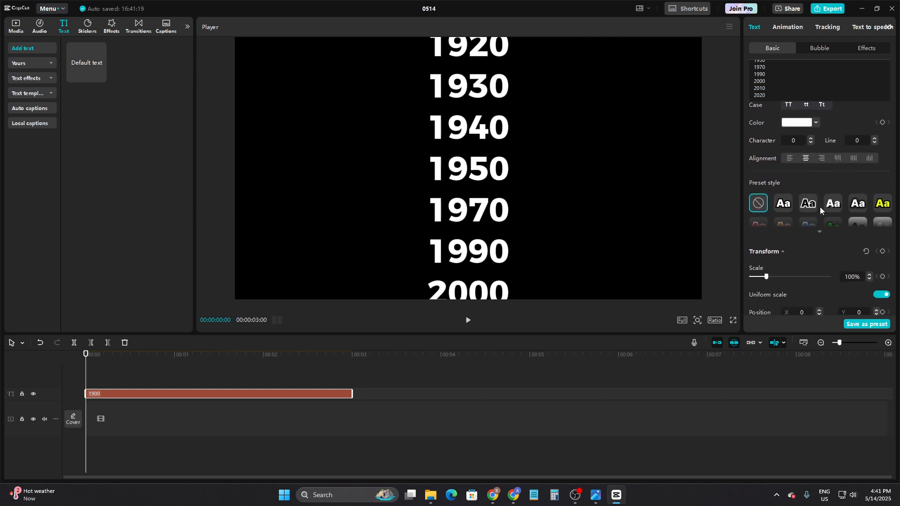
scroll(819, 207, "down", 5)
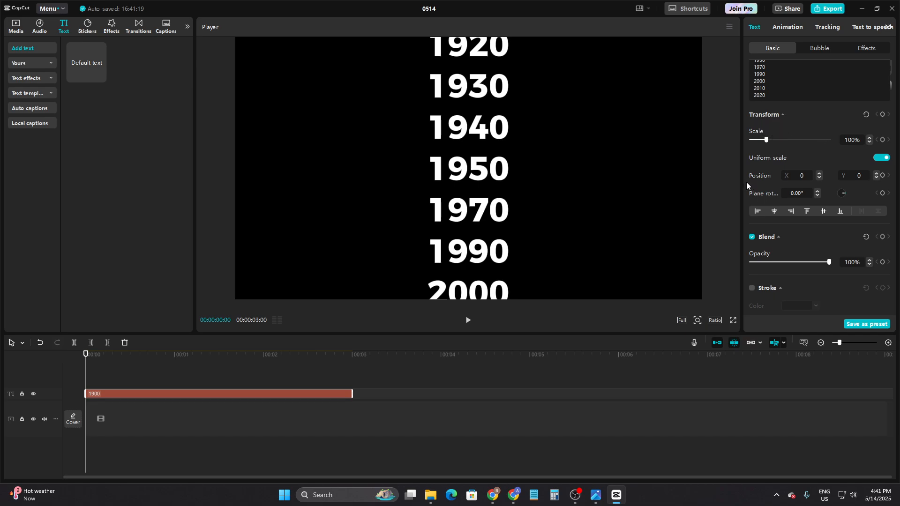
left_click(882, 176)
left_click(178, 446)
left_click(127, 394)
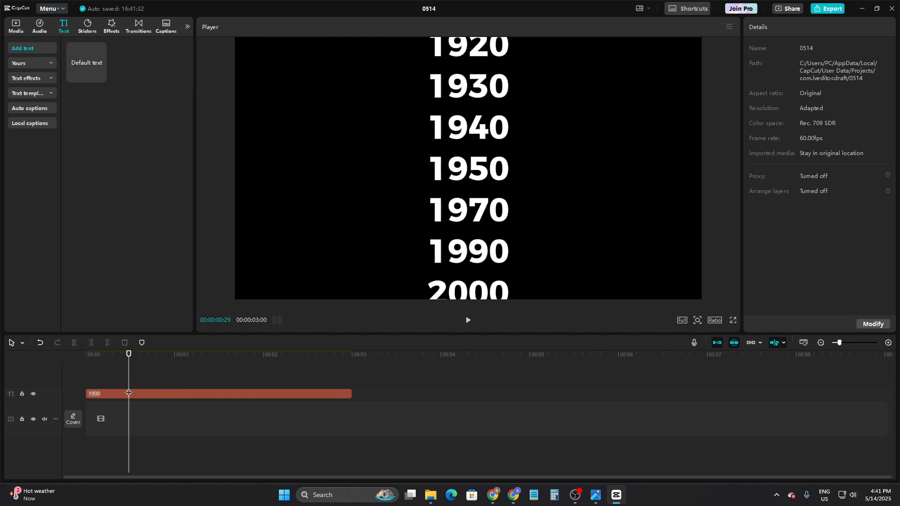
Return the playhead to the start and turn the year text clip into a compound clip.
left_click(86, 371)
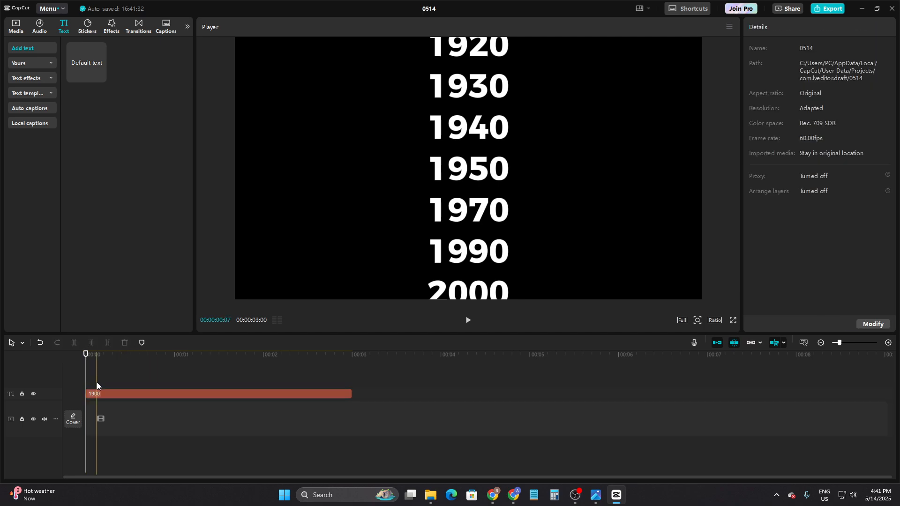
left_click(97, 391)
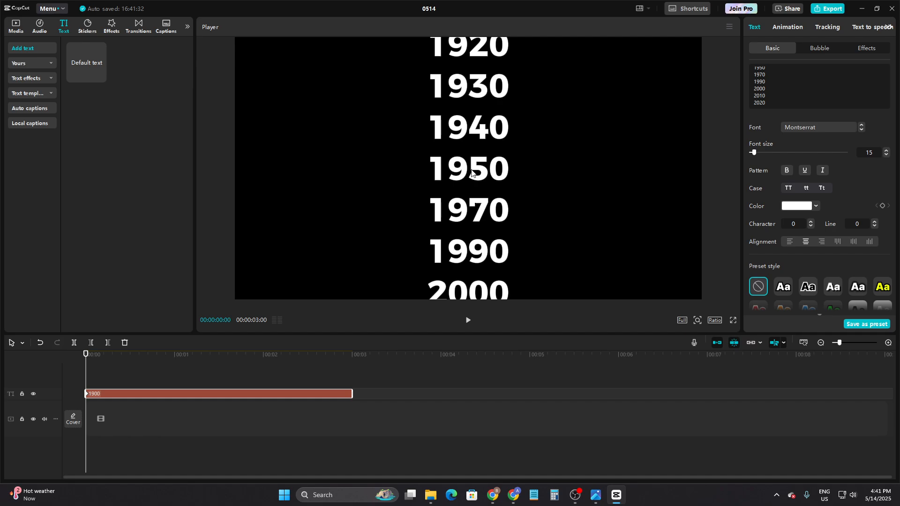
right_click(147, 394)
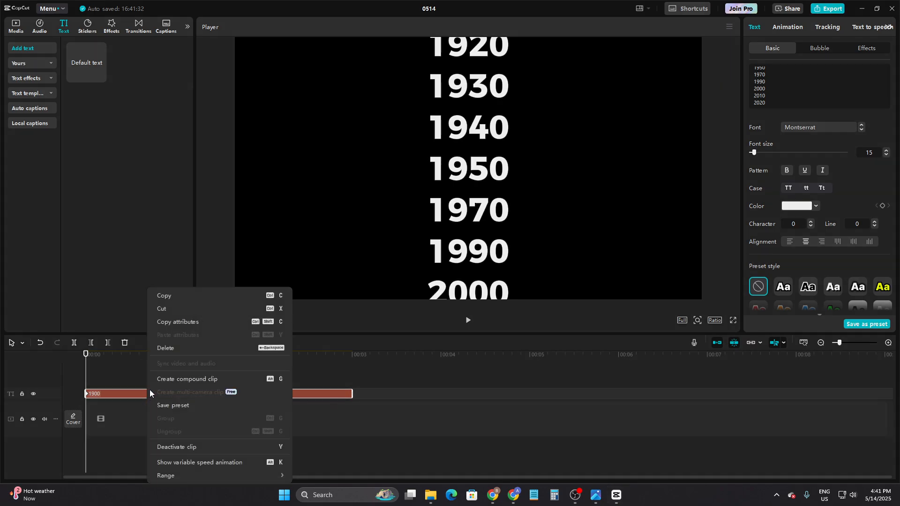
left_click(180, 381)
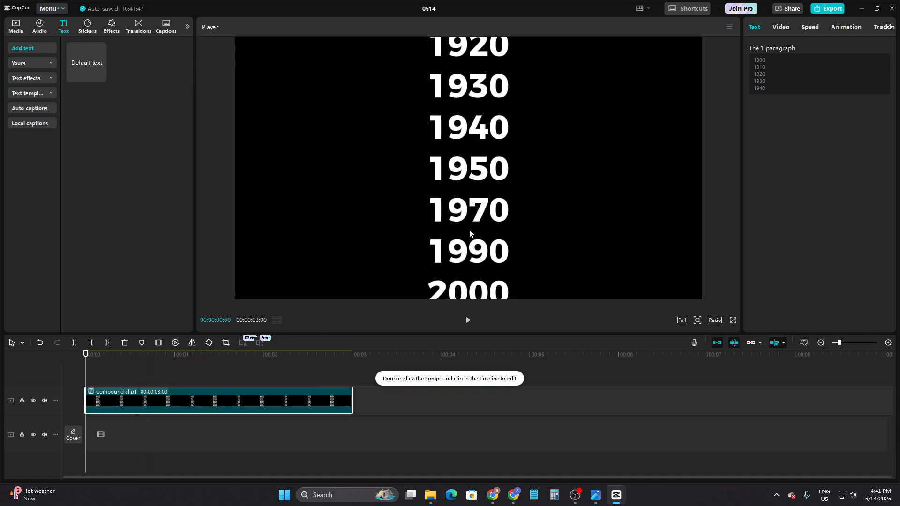
Open the compound clip for editing and add a position keyframe to its text at the start.
left_click(196, 438)
double_click(117, 398)
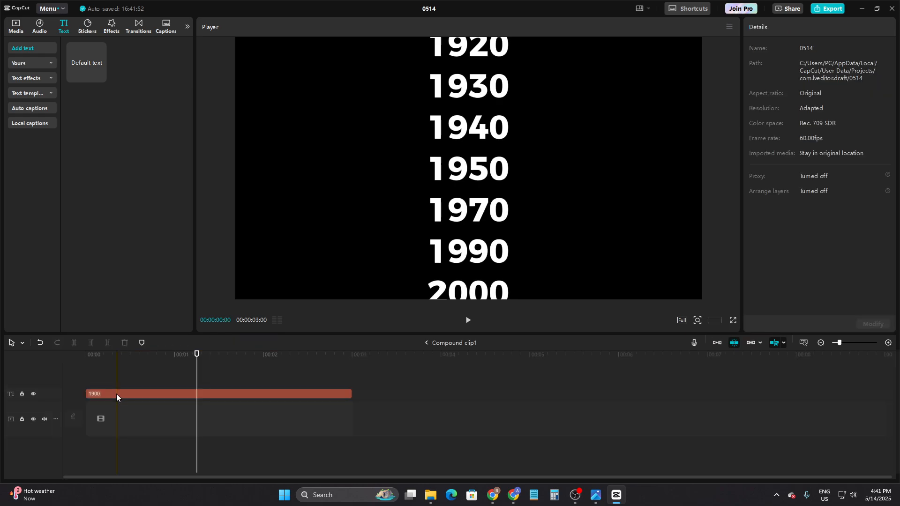
left_click(116, 395)
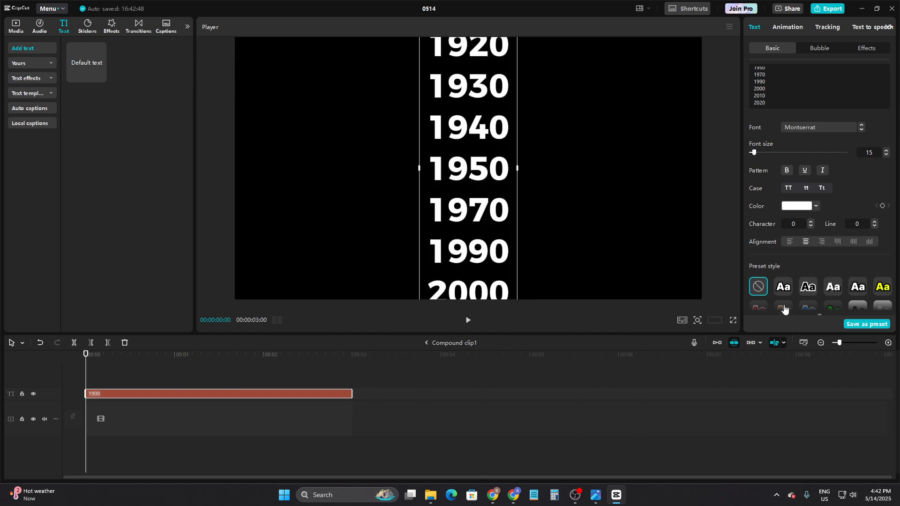
scroll(791, 269, "down", 5)
scroll(791, 268, "up", 5)
scroll(791, 268, "down", 2)
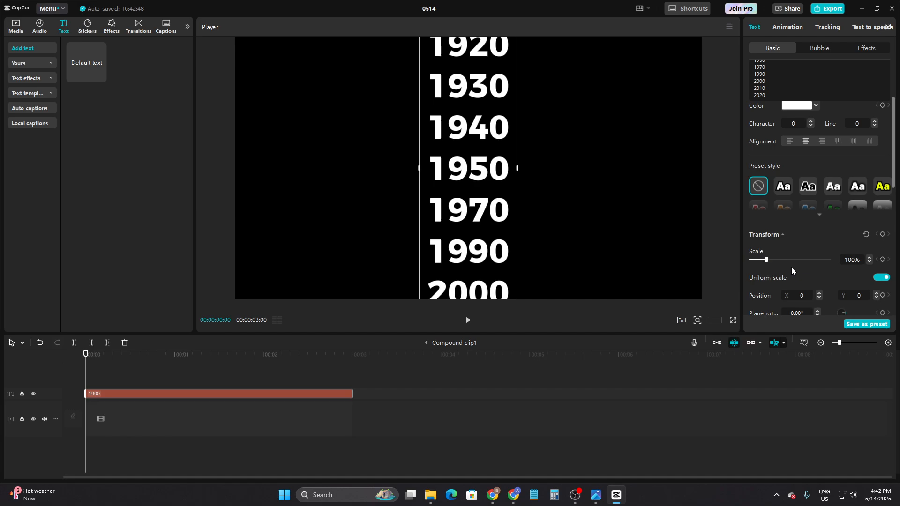
left_click(882, 278)
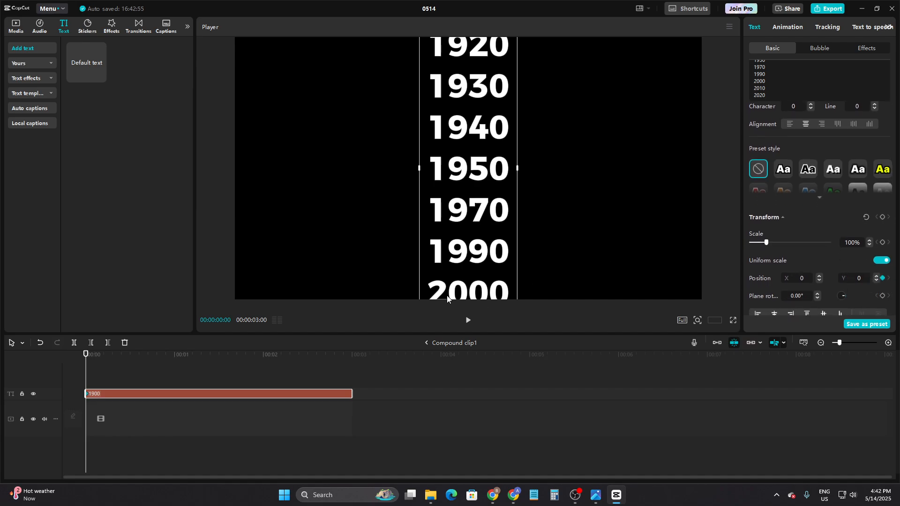
Move the year column down below the frame at the start keyframe, to about X -31, Y -2920.
scroll(842, 238, "up", 3)
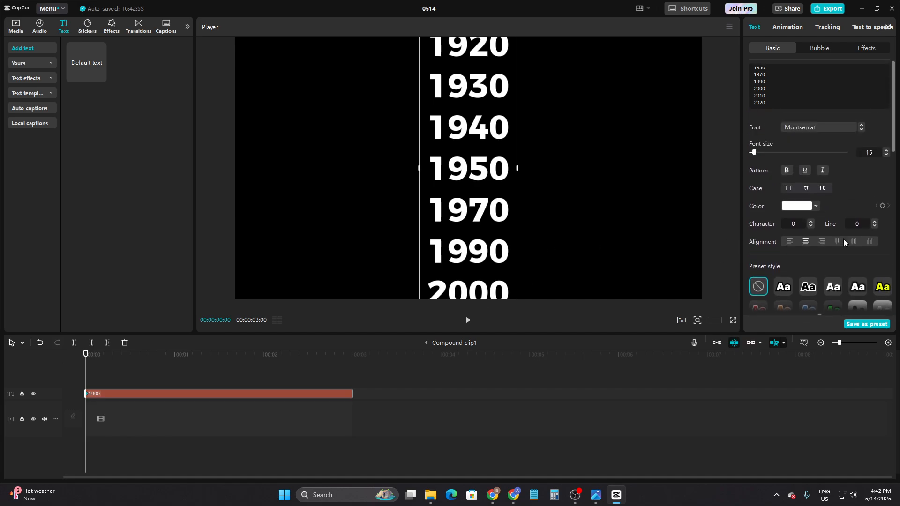
scroll(842, 232, "down", 8)
left_click_drag(483, 209, 479, 391)
left_click_drag(490, 148, 489, 320)
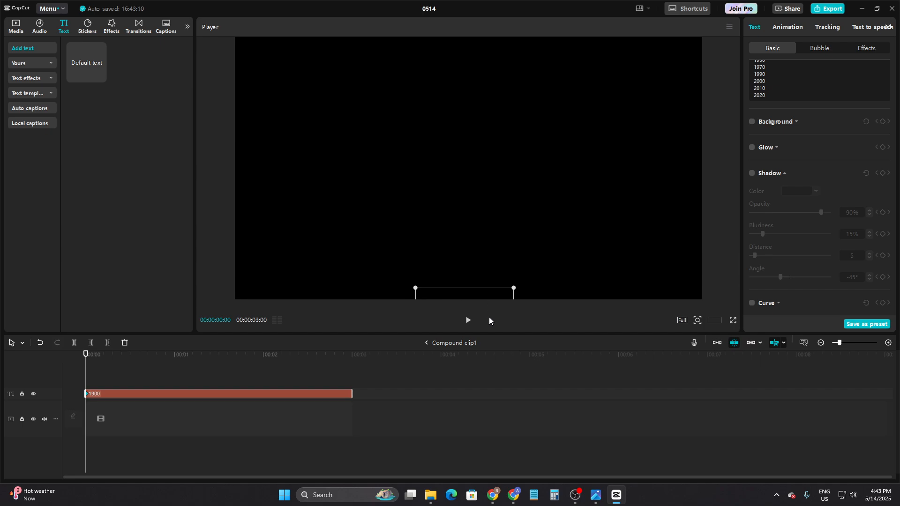
At the end of the text clip, 00:00:03:00, move the year column up through the frame to about X 0, Y 1745.
left_click(353, 373)
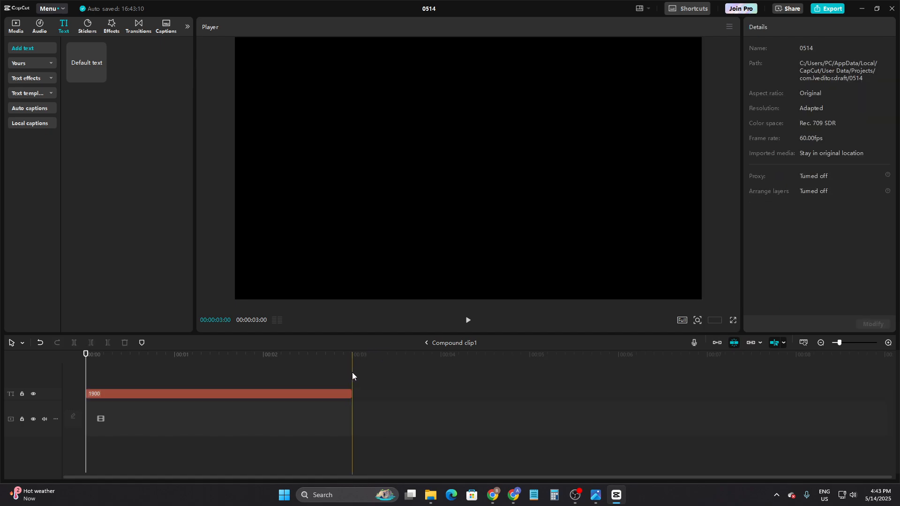
left_click(347, 390)
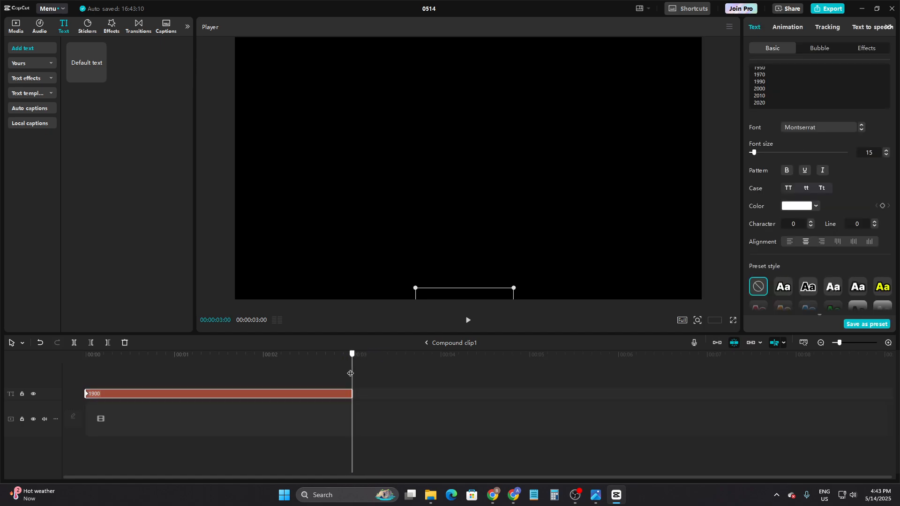
scroll(775, 218, "down", 8)
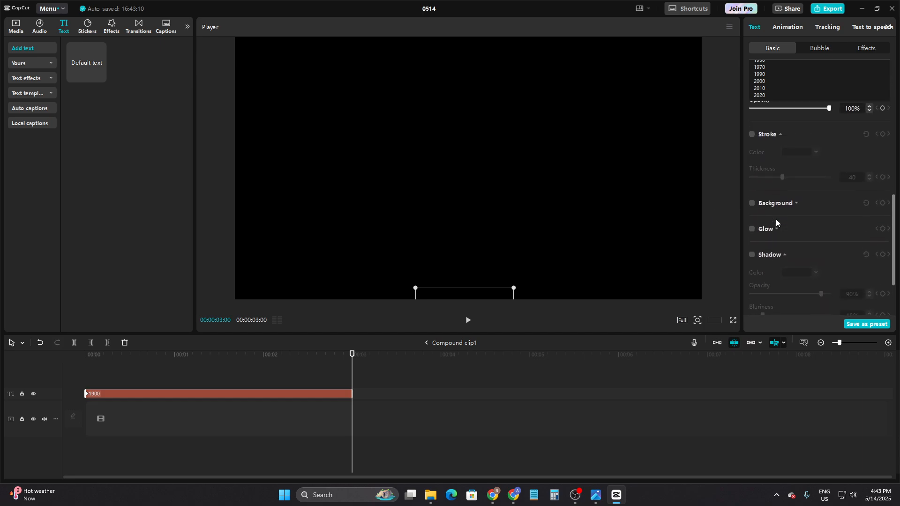
scroll(779, 219, "up", 3)
scroll(790, 232, "up", 1)
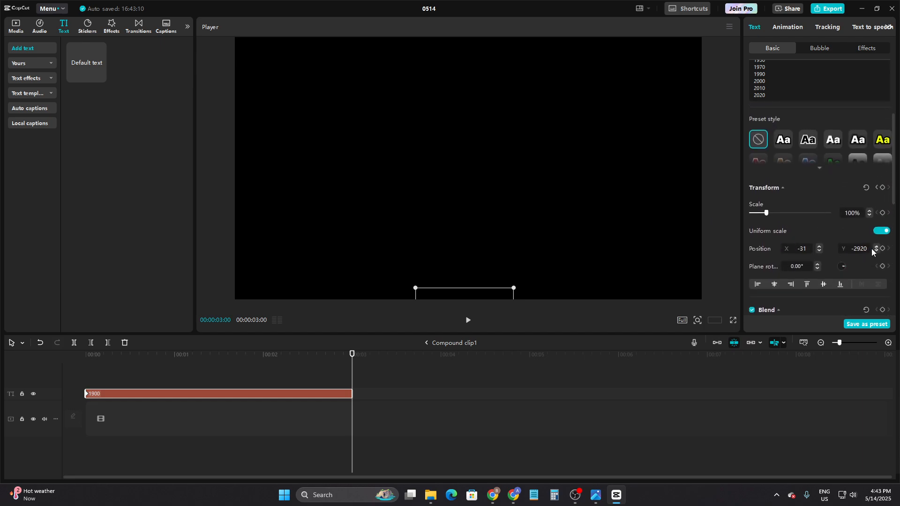
left_click_drag(480, 289, 470, 1)
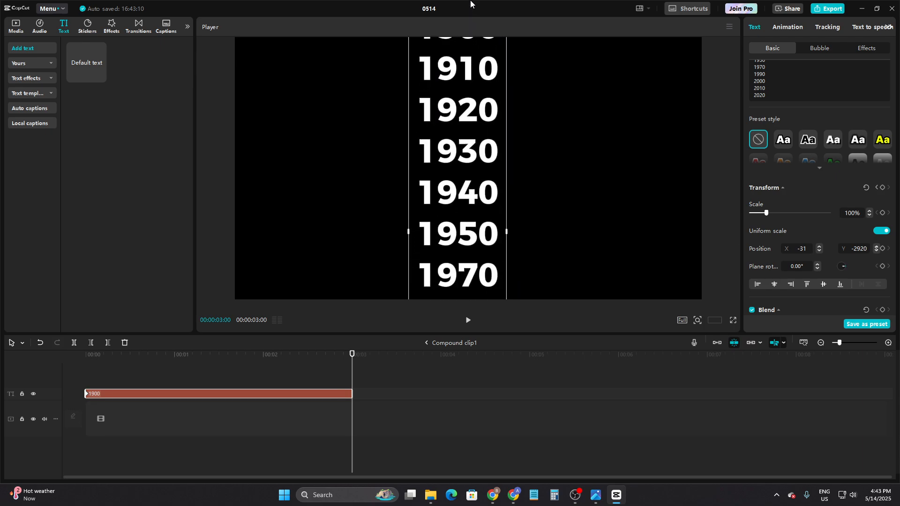
left_click_drag(445, 219, 450, 42)
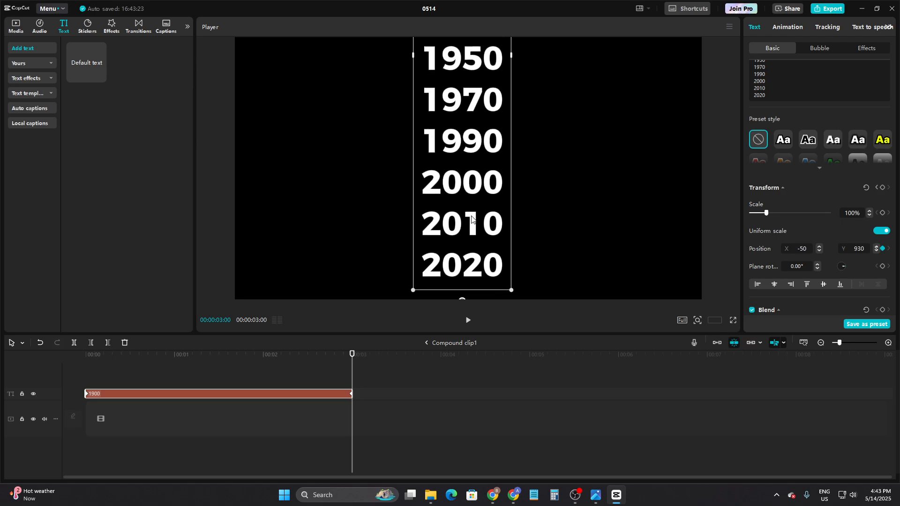
left_click_drag(471, 216, 471, 122)
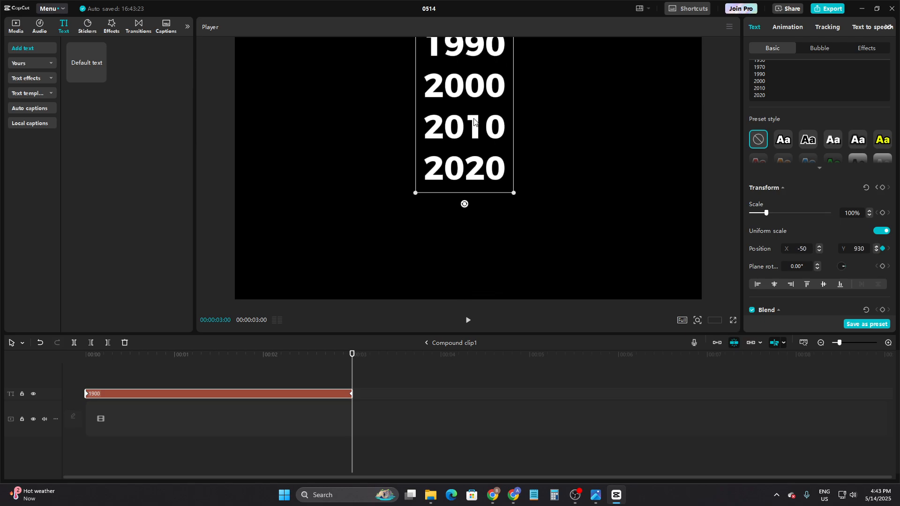
left_click_drag(479, 172, 479, 167)
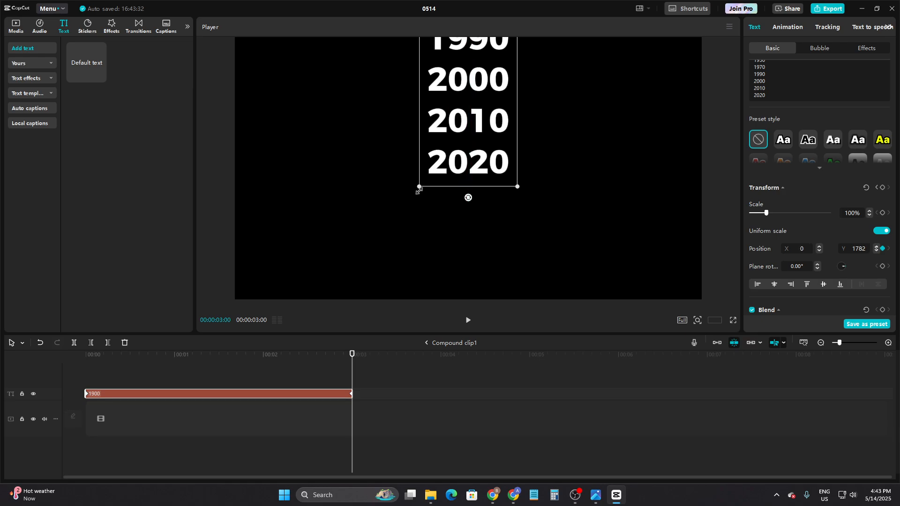
left_click_drag(500, 128, 499, 132)
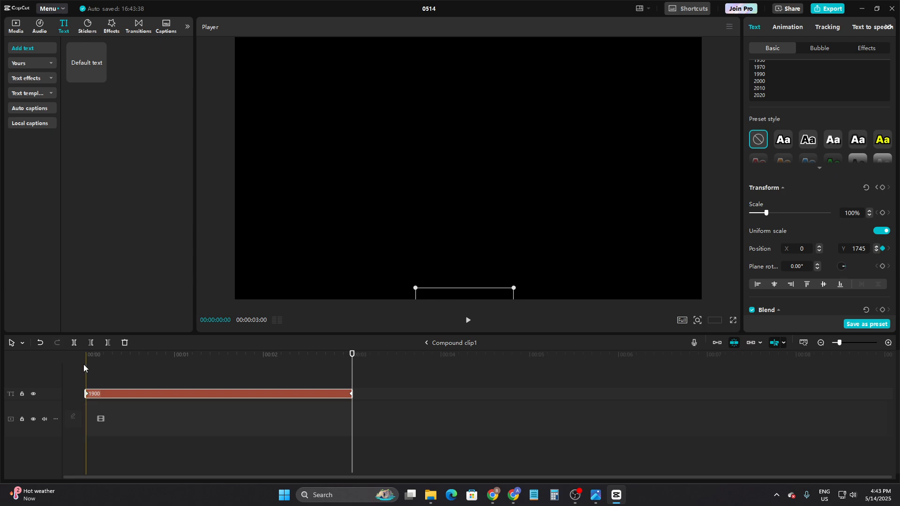
Preview the scroll, show the variable speed animation graph for the year text clip, and expand its y curve.
key("space")
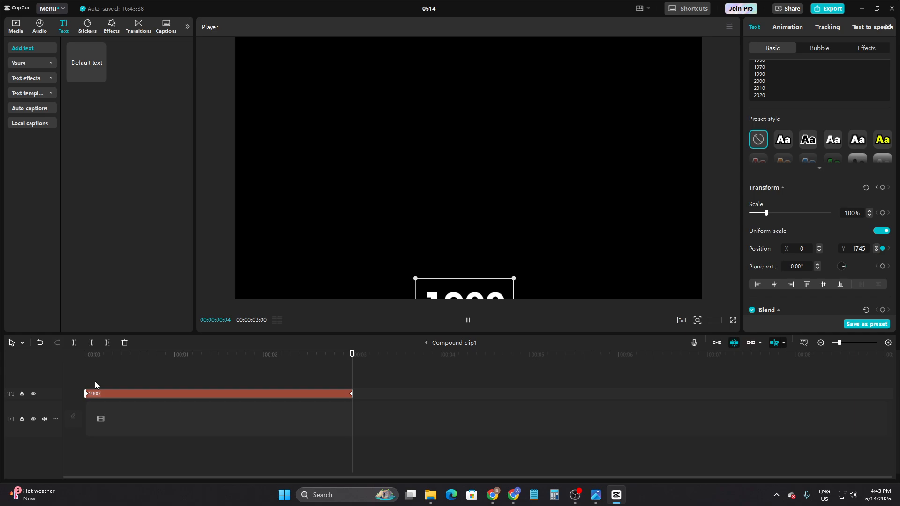
right_click(107, 390)
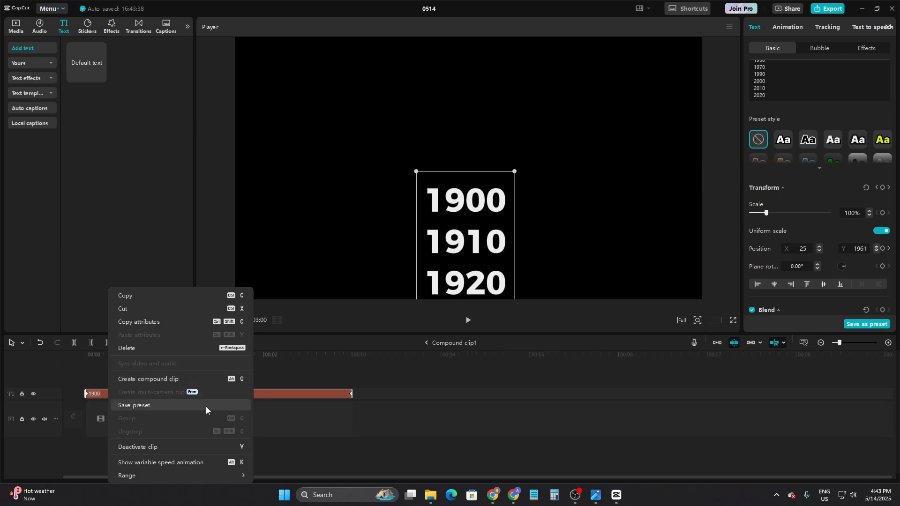
left_click(168, 465)
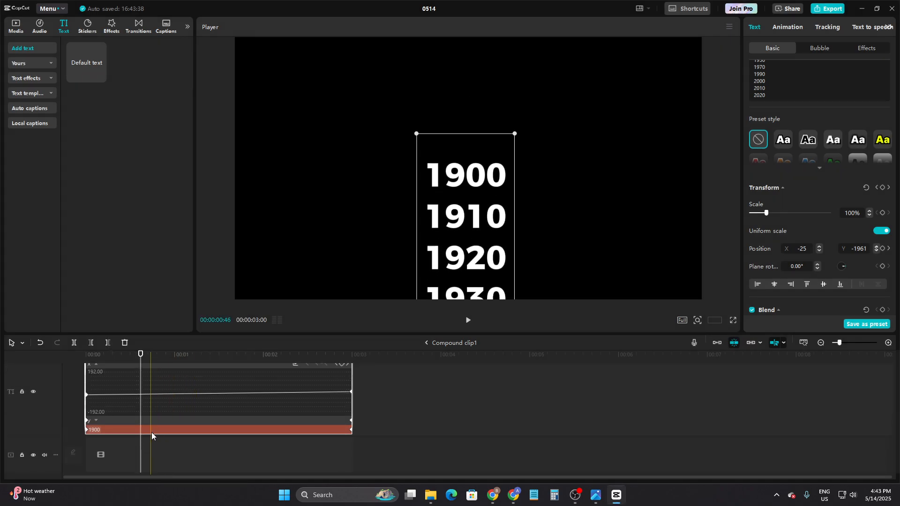
right_click(149, 429)
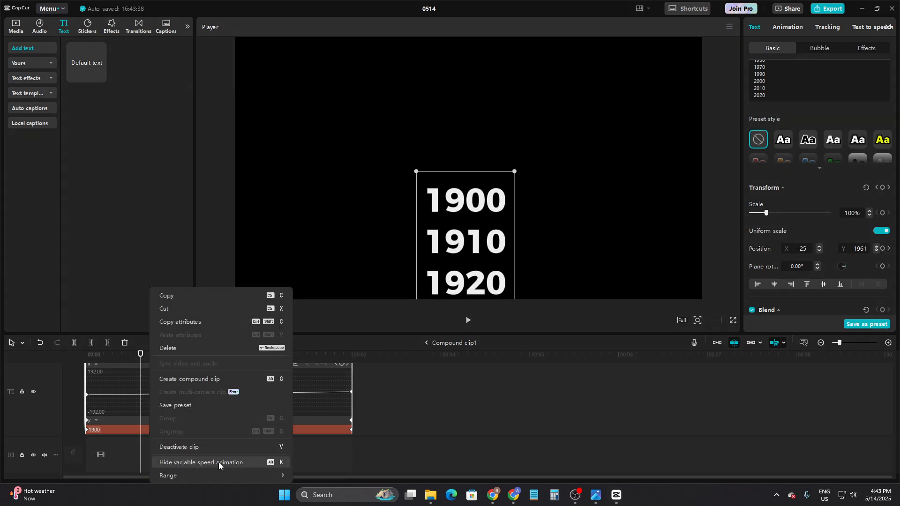
left_click(325, 430)
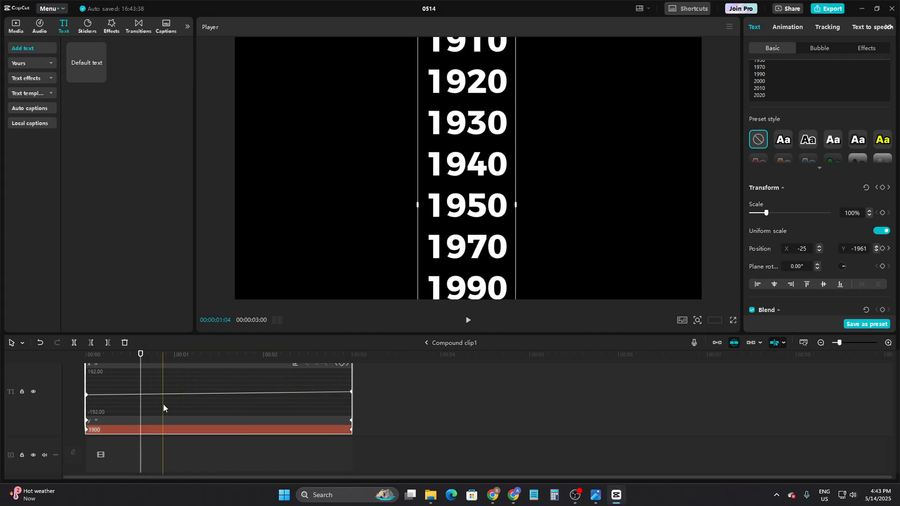
left_click(93, 420)
scroll(299, 394, "up", 1)
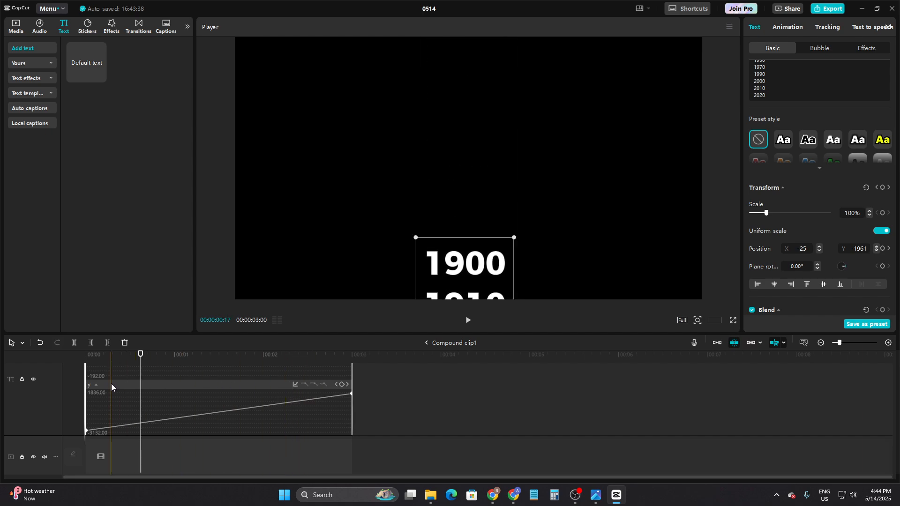
Apply the Rebound Out preset curve to the y position animation.
right_click(108, 400)
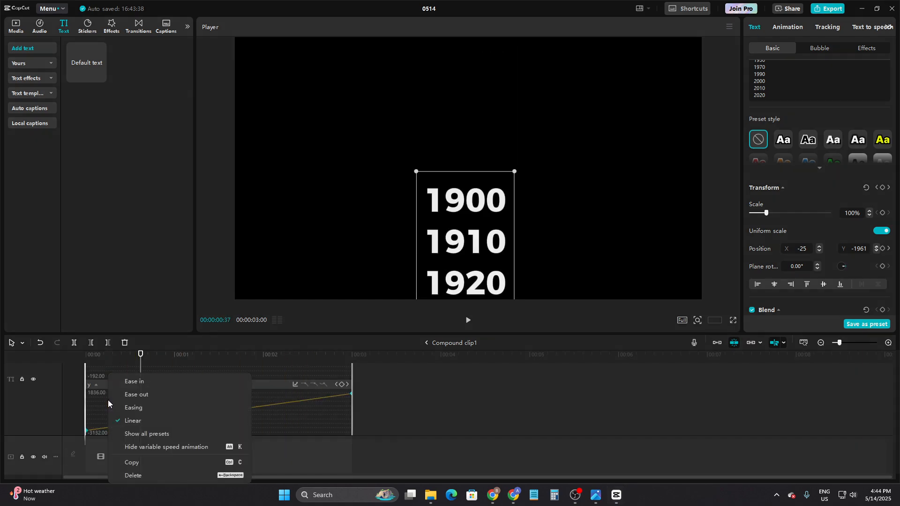
left_click(151, 434)
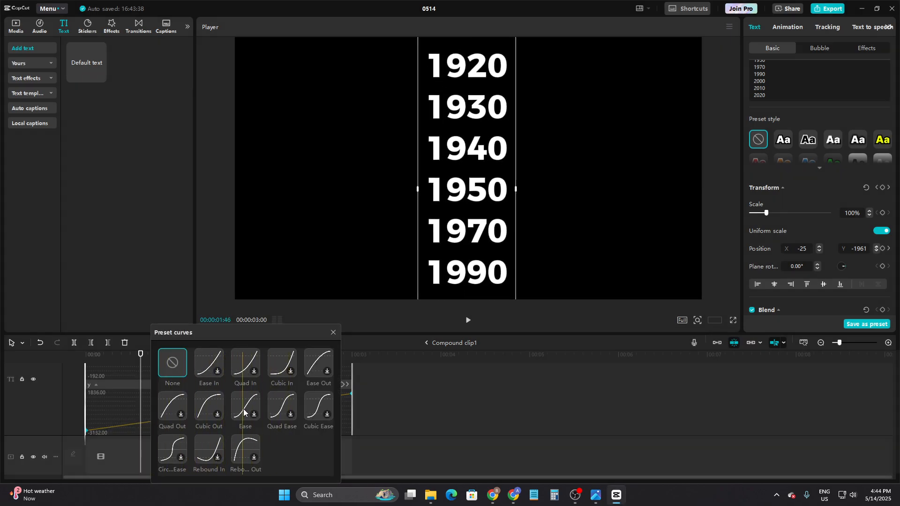
left_click(245, 457)
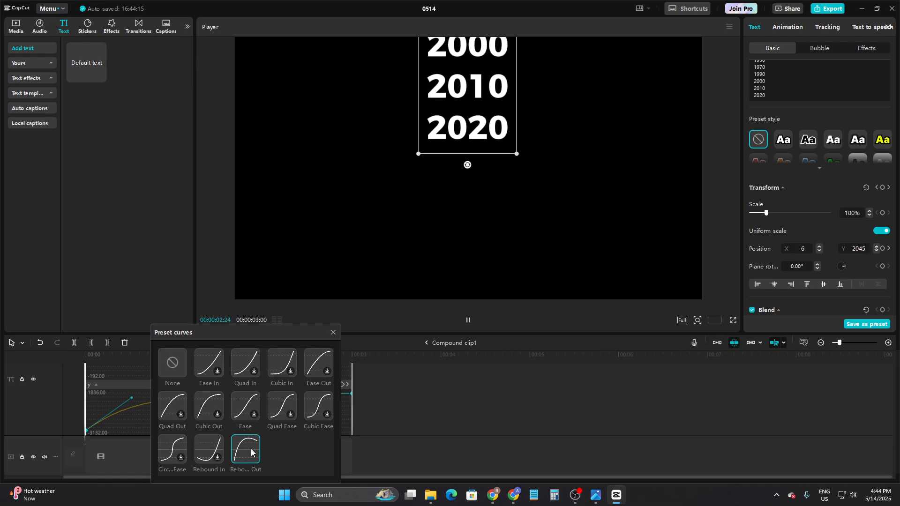
left_click(333, 332)
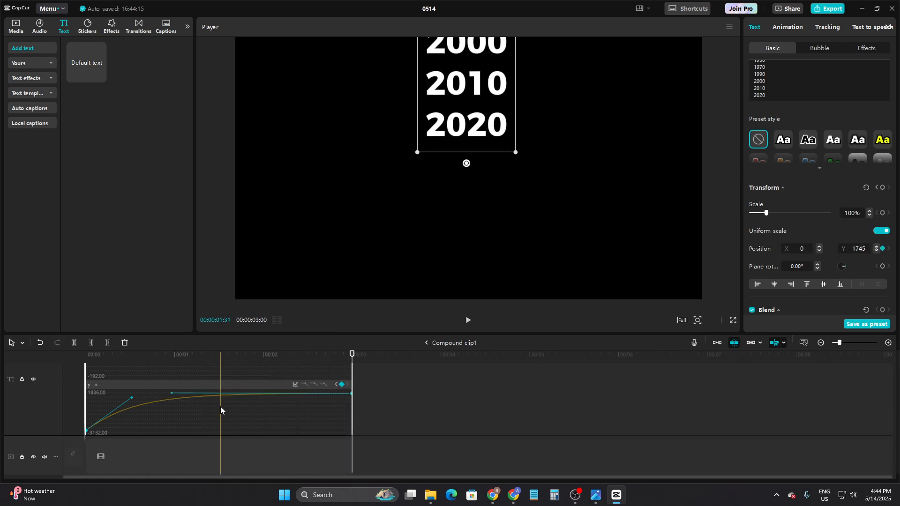
Enlarge the timeline area and pull the y curve's start handle lower and further along so the scroll starts gently.
scroll(221, 406, "up", 3)
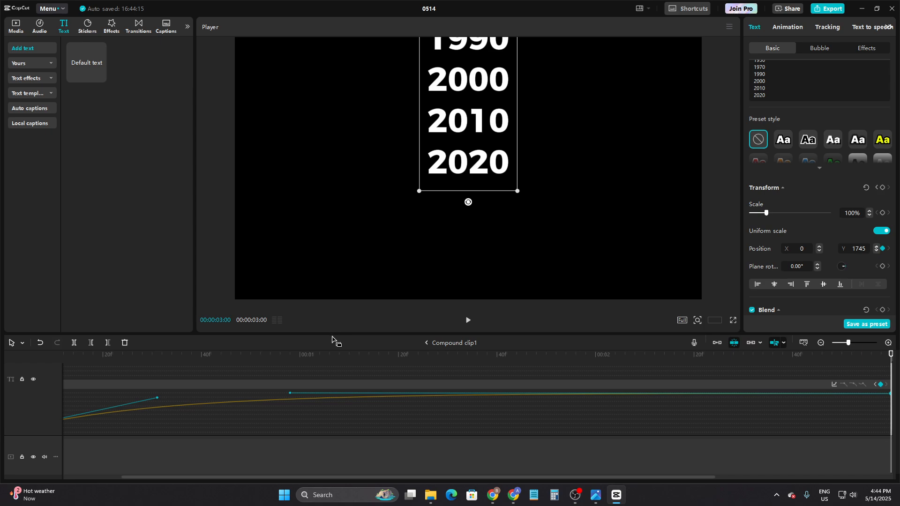
left_click_drag(331, 333, 368, 273)
scroll(157, 423, "up", 1)
left_click_drag(183, 458, 38, 459)
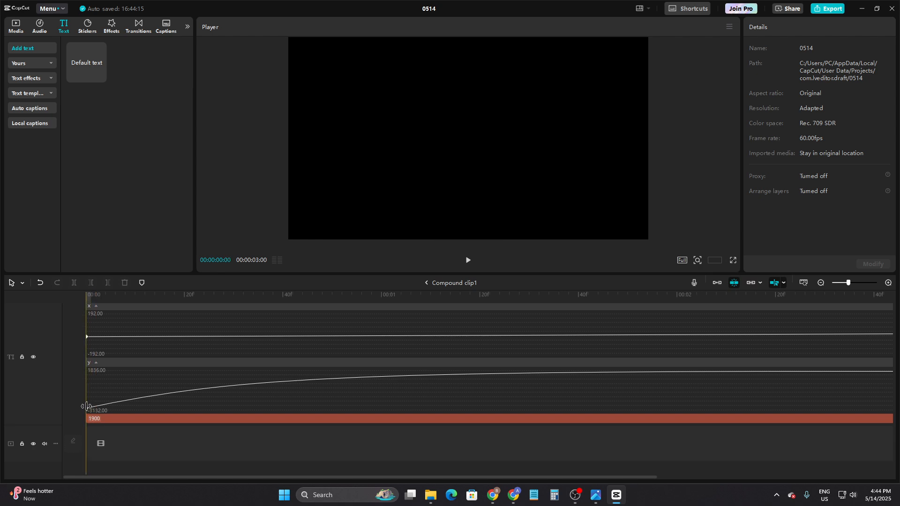
left_click(86, 407)
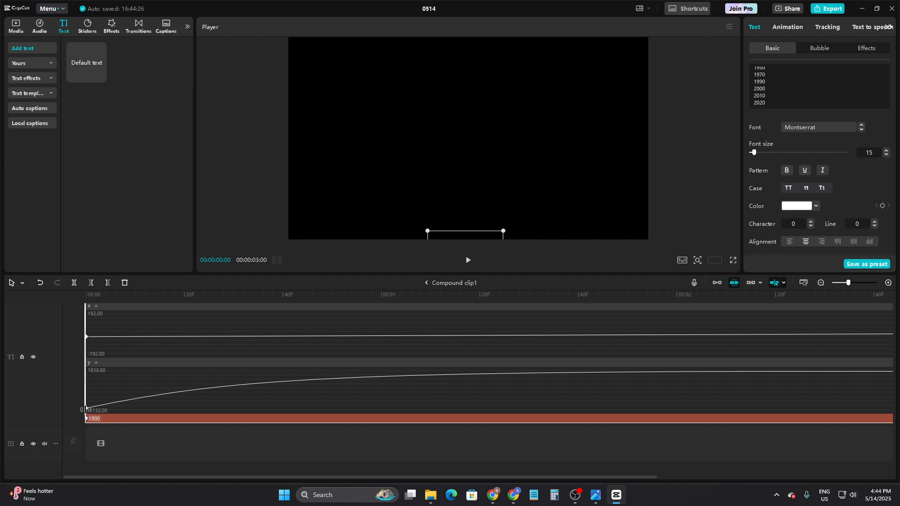
left_click_drag(85, 410, 83, 407)
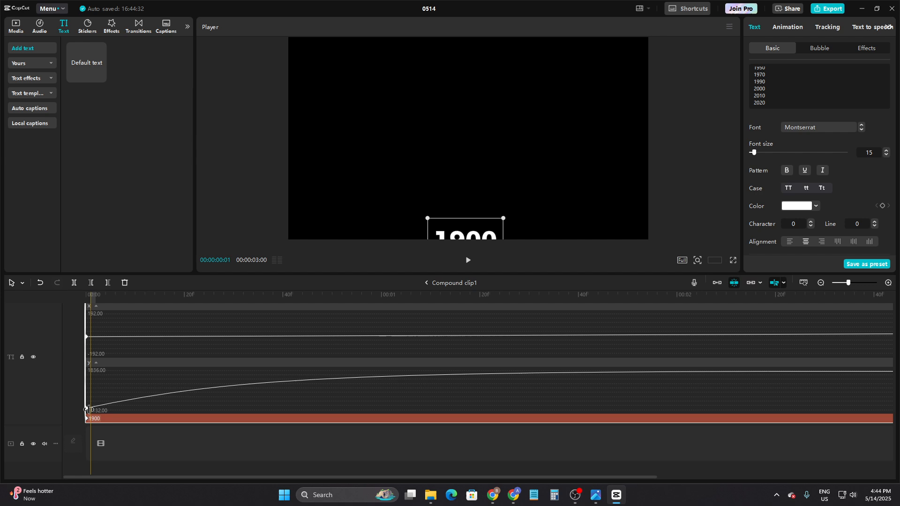
left_click(90, 409)
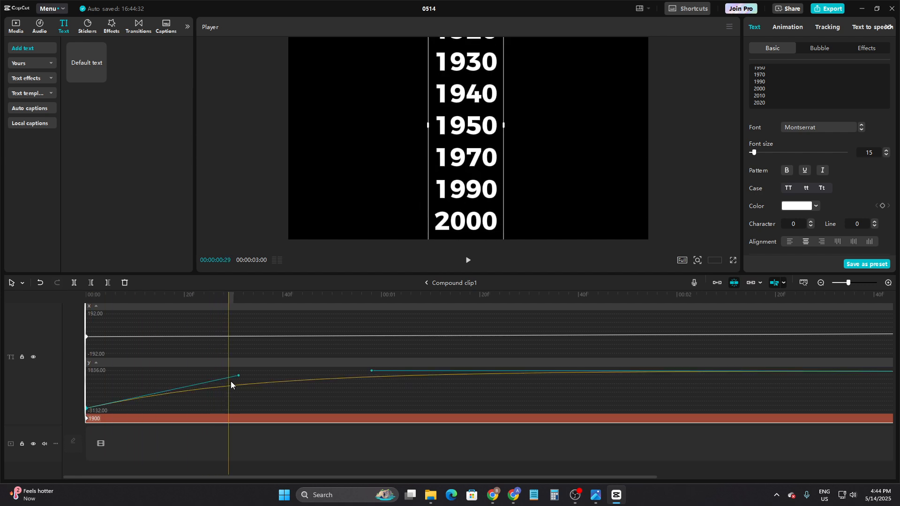
left_click_drag(238, 375, 356, 405)
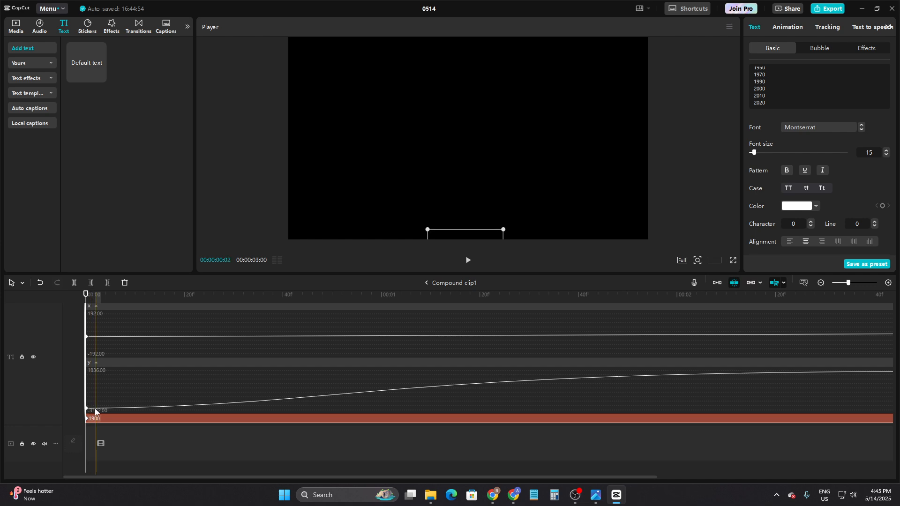
Extend the y curve's start handle to just before one second and shift its end handle to about 00:01:34.
scroll(95, 412, "up", 2)
scroll(95, 413, "up", 2)
scroll(95, 403, "down", 2)
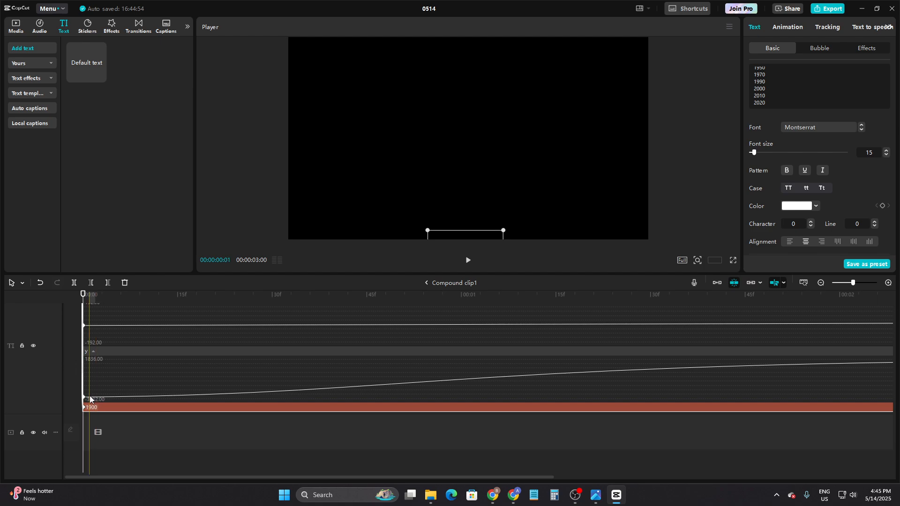
left_click_drag(86, 400, 450, 392)
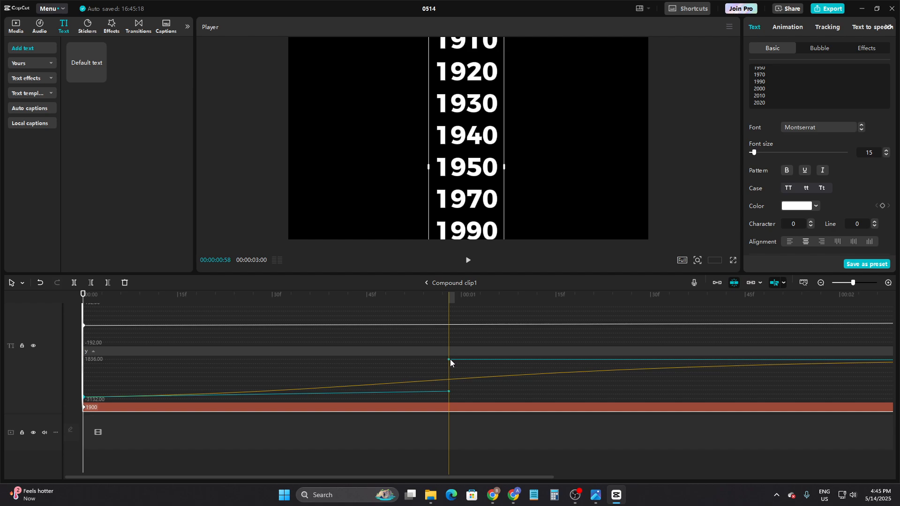
left_click_drag(449, 358, 133, 338)
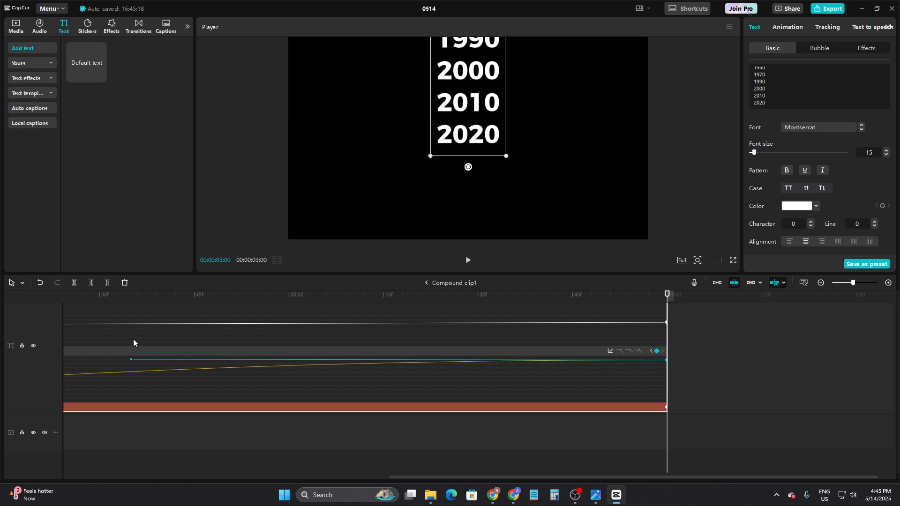
Reselect the y curve at its end keyframe and pull the end handle back to about 00:01:22.
left_click(75, 447)
scroll(75, 447, "left", 10)
left_click(105, 446)
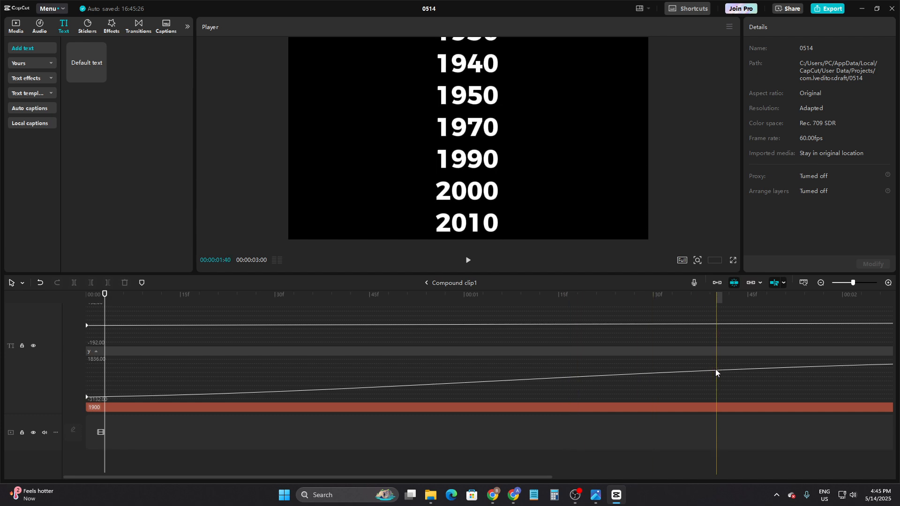
scroll(718, 455, "right", 9)
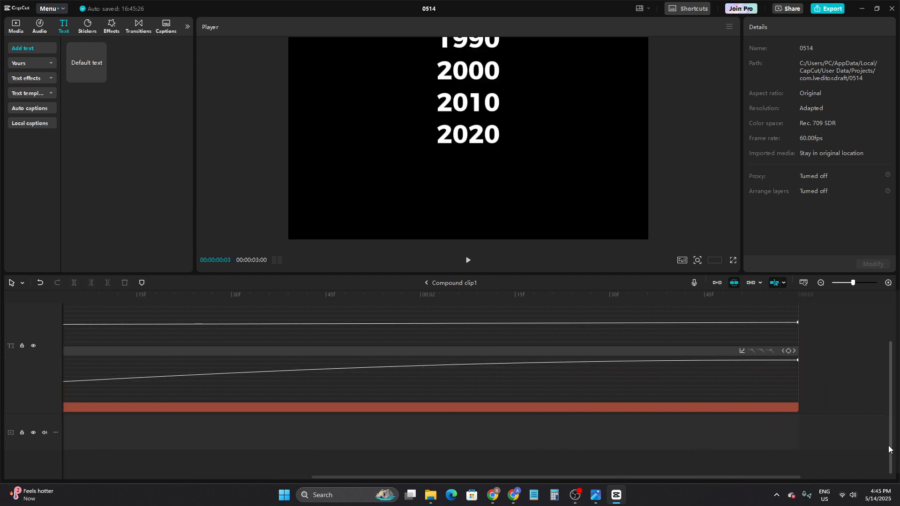
scroll(801, 414, "down", 3)
left_click(609, 406)
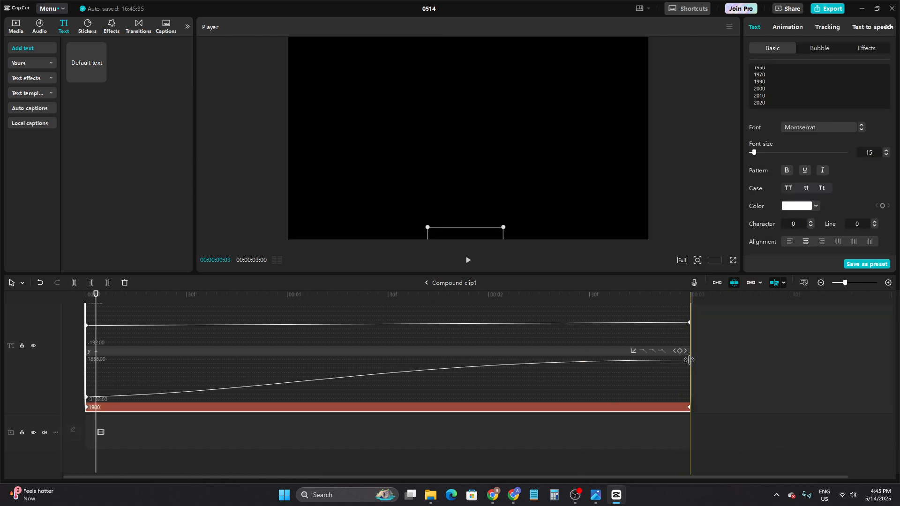
scroll(689, 359, "up", 2)
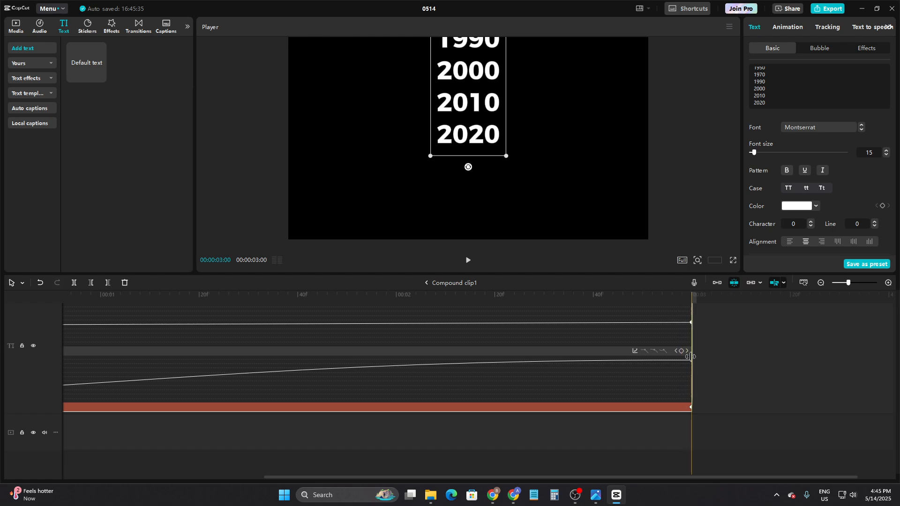
left_click(685, 359)
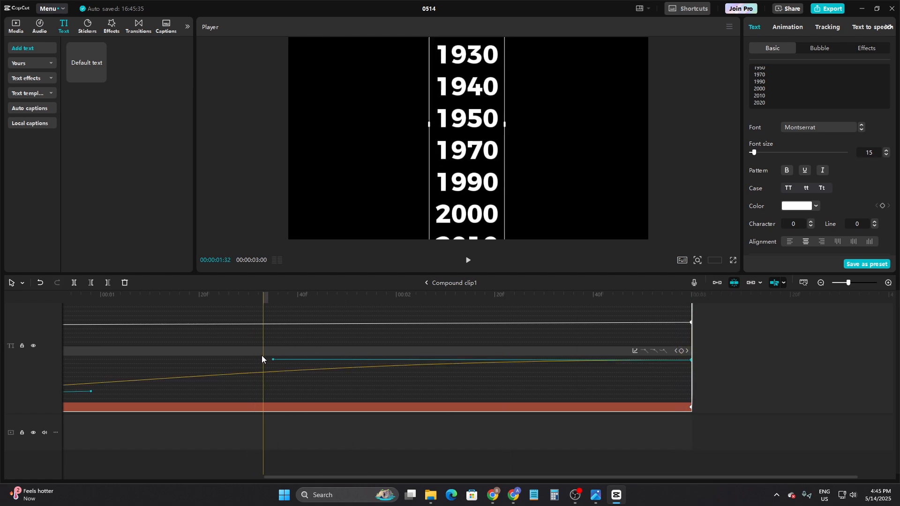
left_click_drag(273, 358, 240, 358)
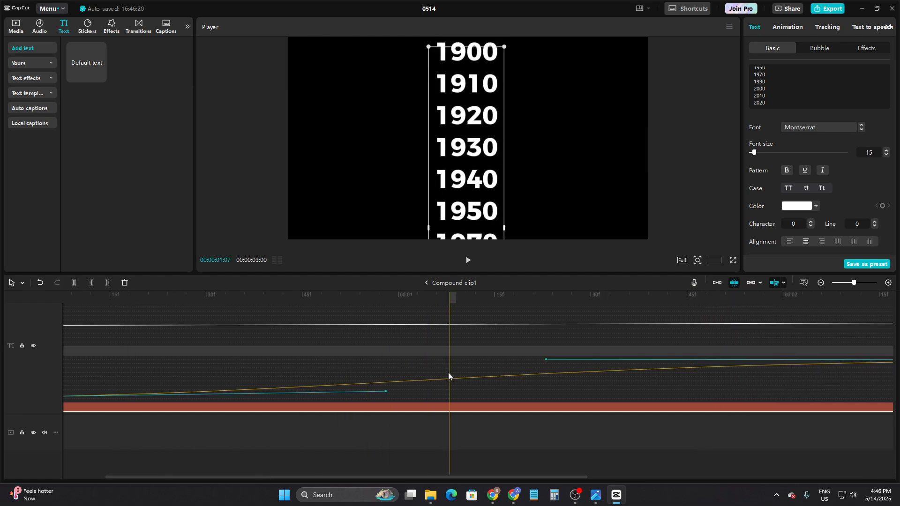
left_click(545, 358)
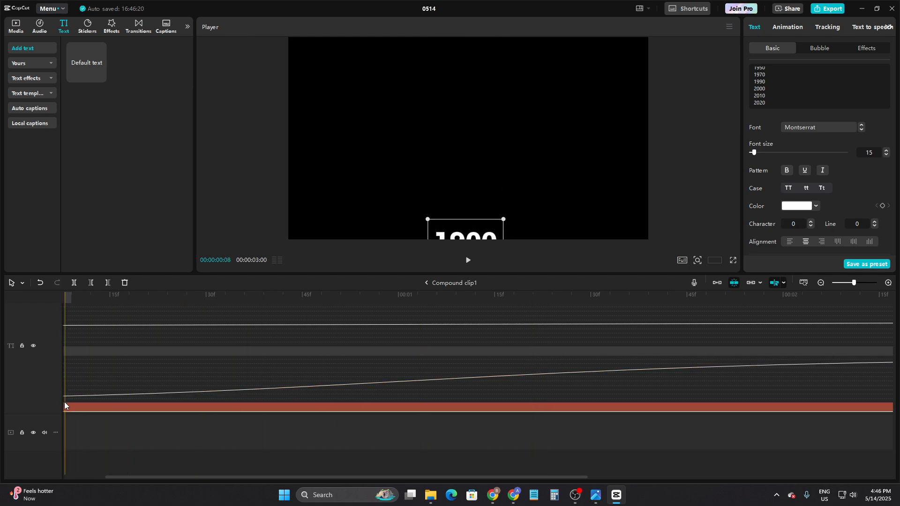
Play the year scroll from the start of the clip to check the adjusted y easing.
left_click_drag(64, 401, 45, 438)
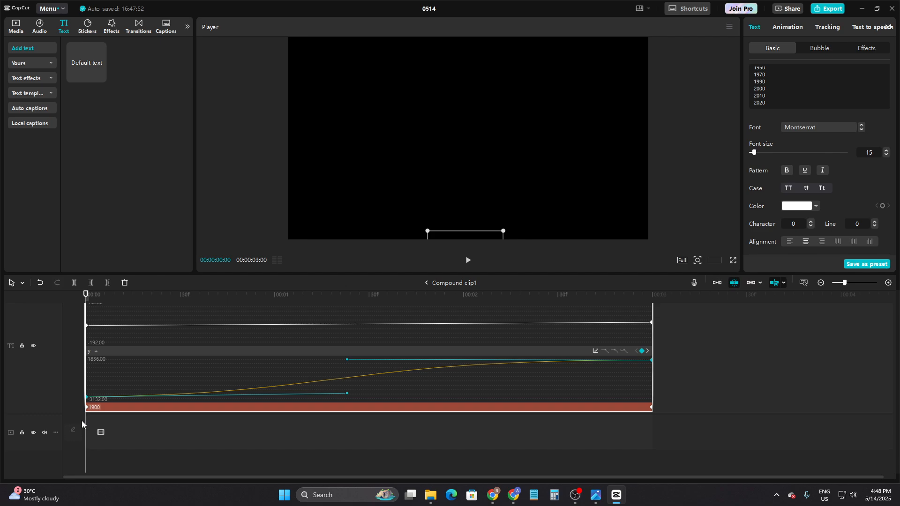
key("space")
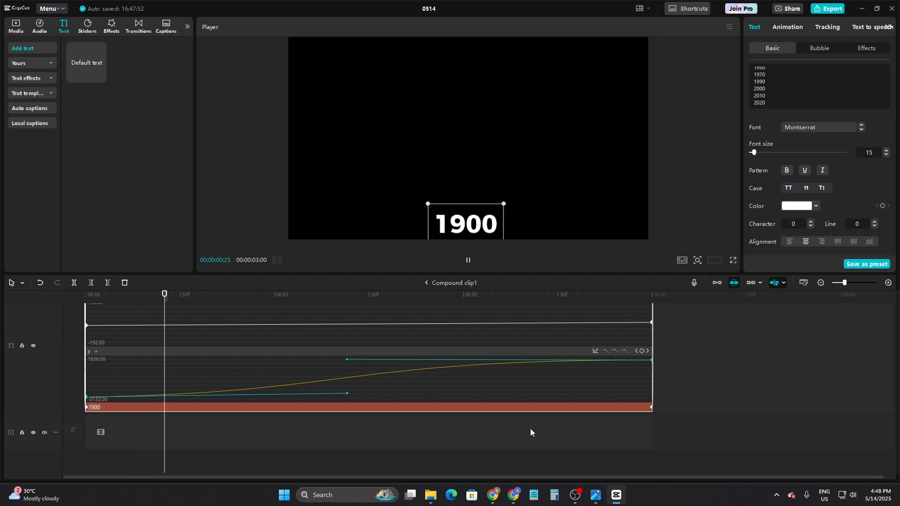
left_click(682, 392)
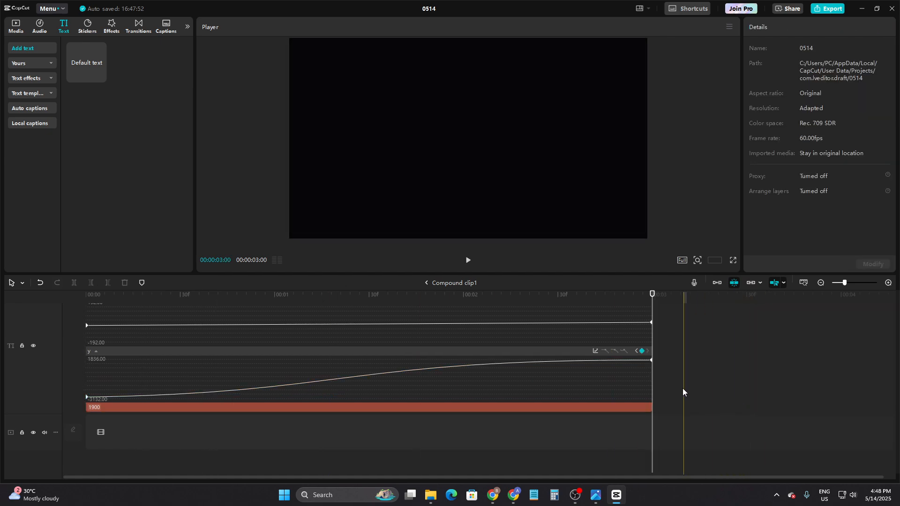
Collapse the text clip's Transform curves and play the scroll again from the beginning.
scroll(362, 426, "up", 3)
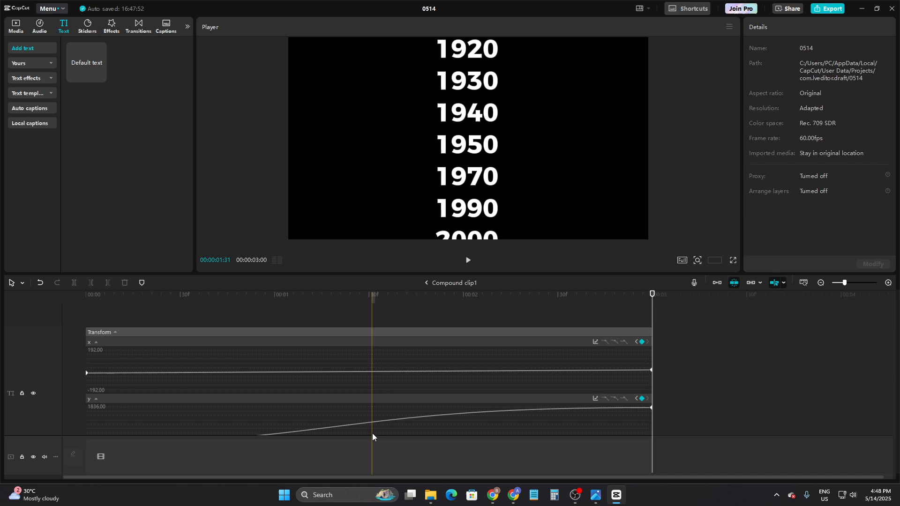
scroll(366, 431, "down", 1)
left_click(111, 310)
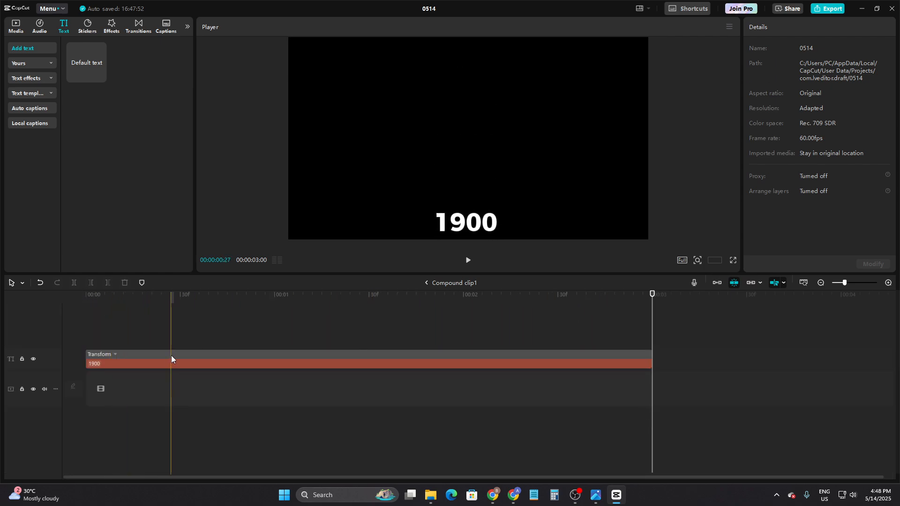
key("space")
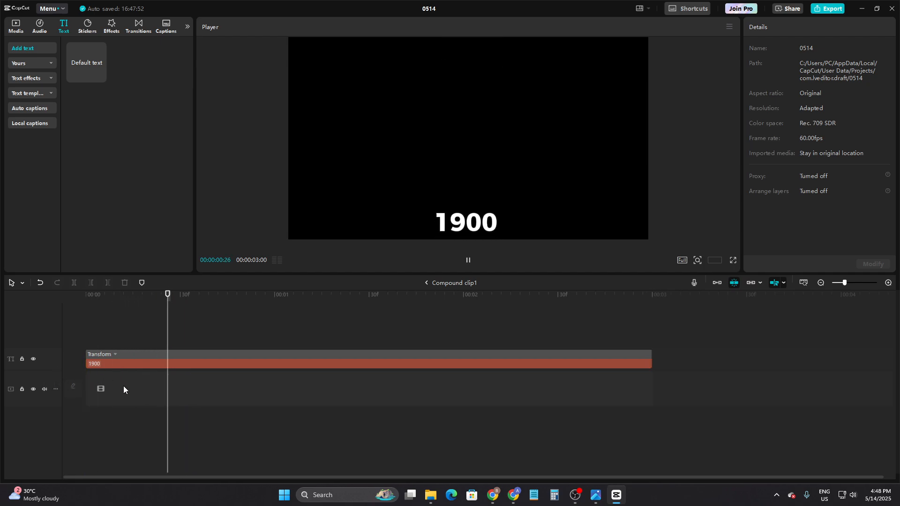
key("space")
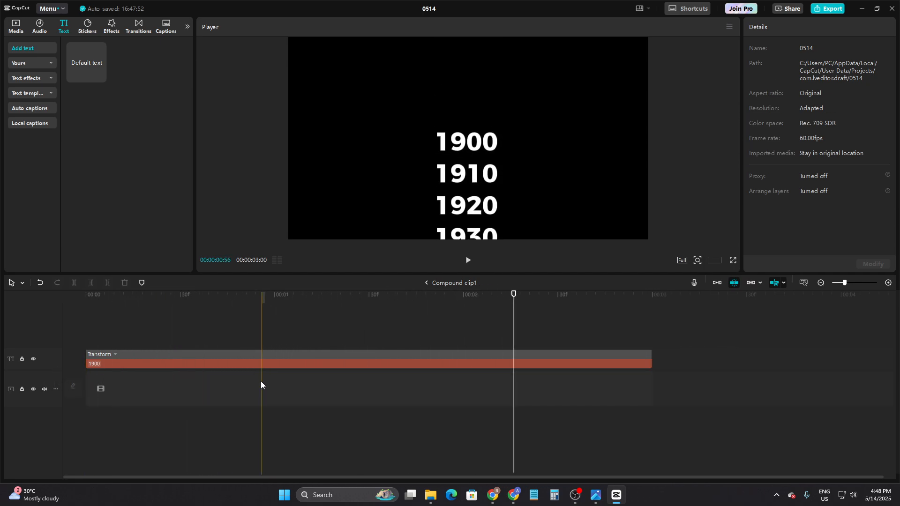
Turn the animated years text into a compound clip and move it onto the main track.
right_click(262, 349)
left_click(241, 361)
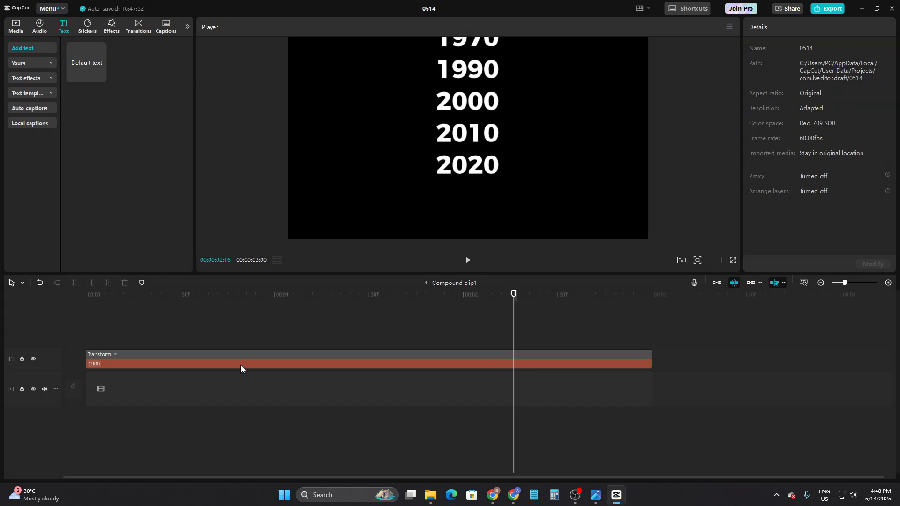
left_click(241, 368)
right_click(240, 368)
left_click(271, 379)
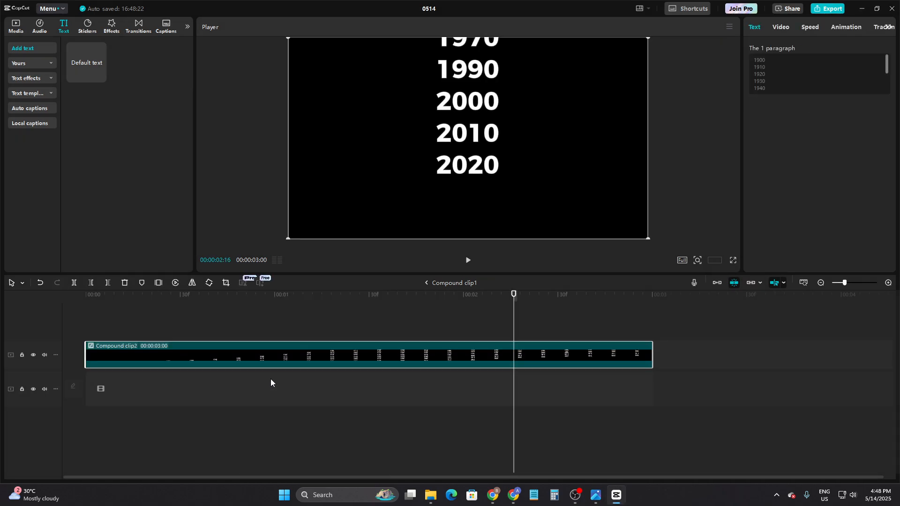
left_click_drag(254, 356, 252, 384)
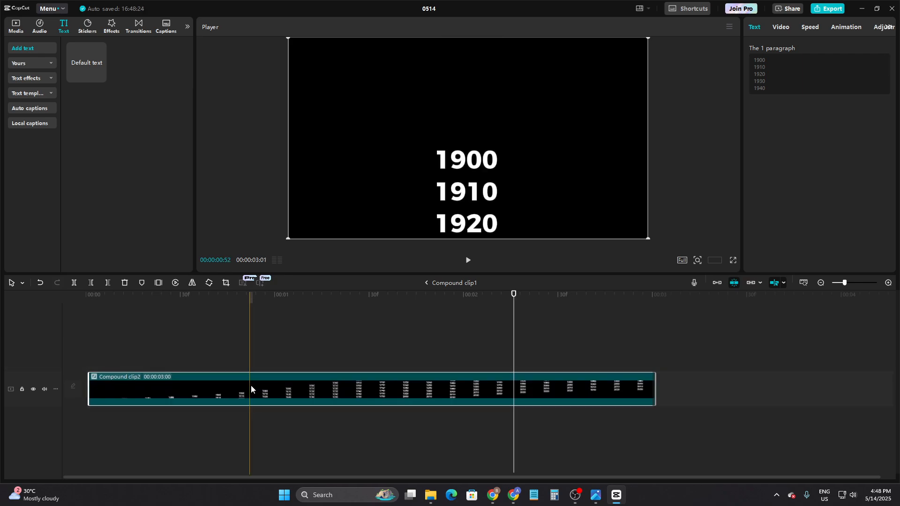
Play the new compound clip from its start to check the scroll on the main track.
left_click(88, 417)
key("space")
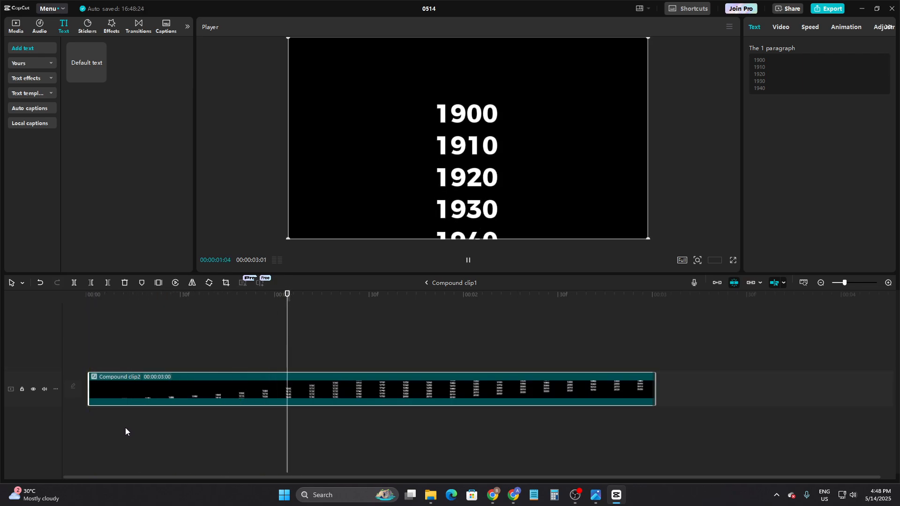
key("space")
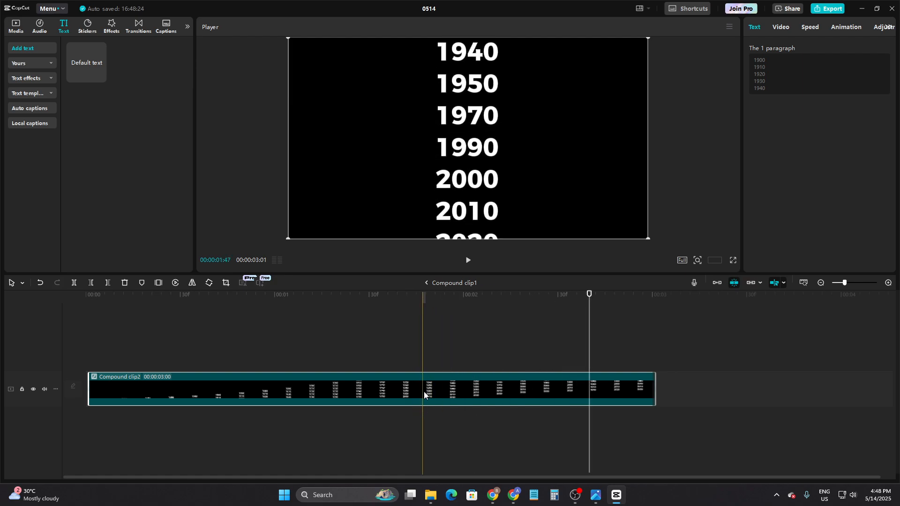
Add a Rectangle mask to the compound clip.
left_click(782, 27)
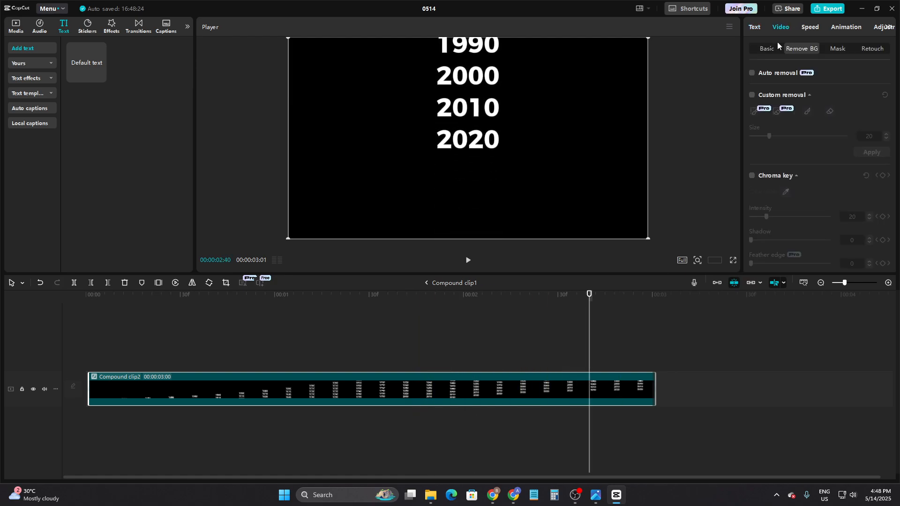
left_click(838, 49)
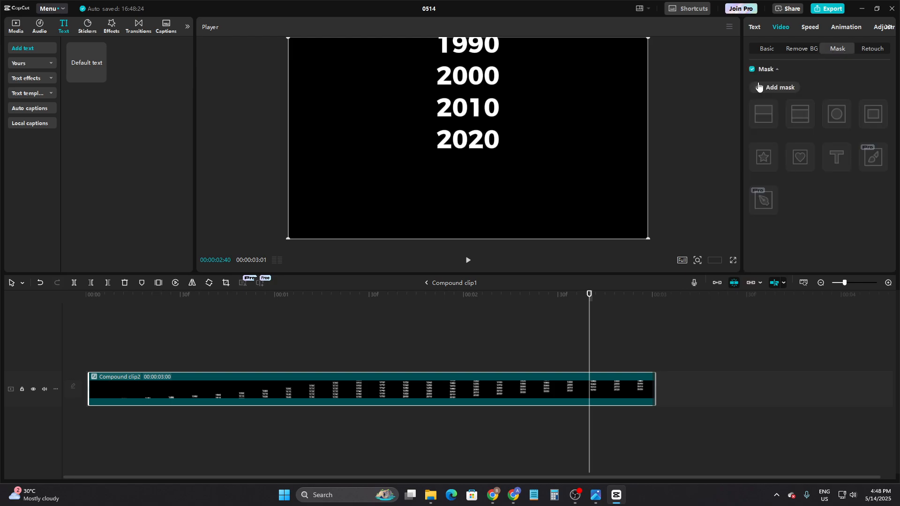
left_click(759, 87)
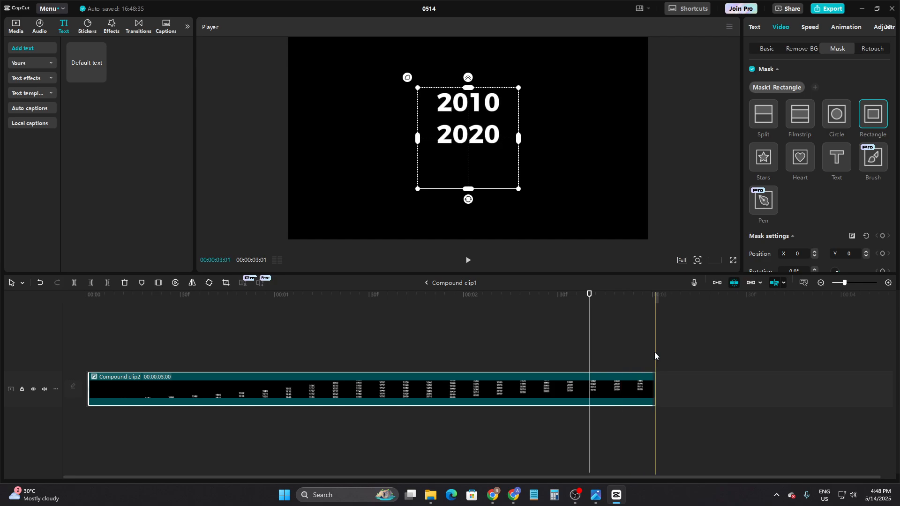
At 00:00:02:56, shrink the rectangle mask to about 538 by 195 around the year 2020, centred at Y 20.
left_click(639, 349)
left_click(634, 396)
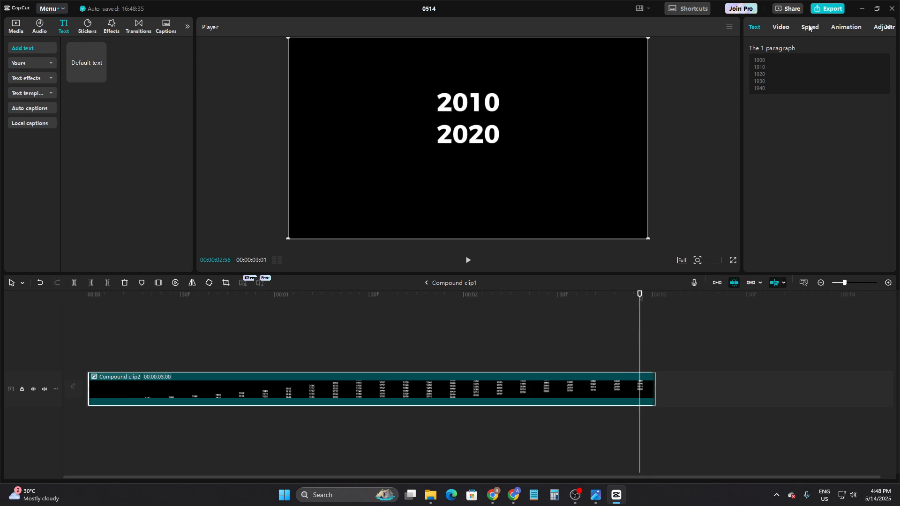
left_click(780, 25)
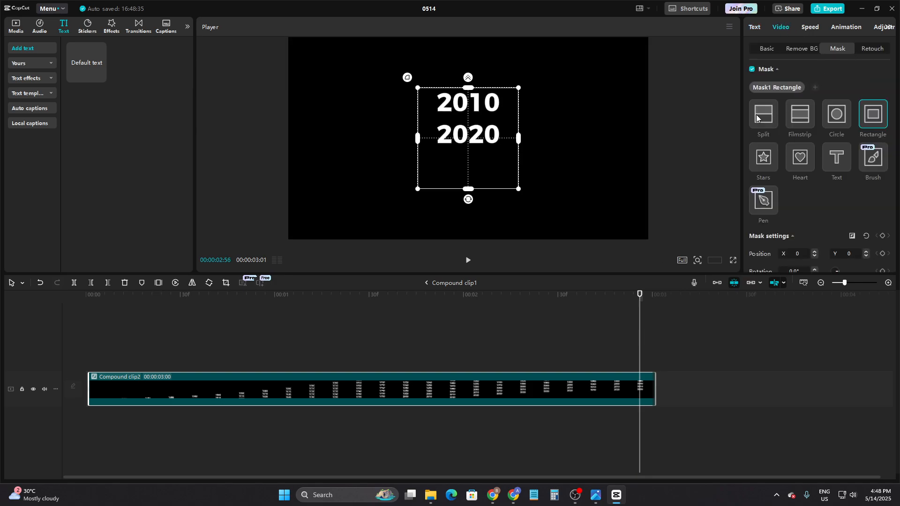
left_click_drag(469, 192, 470, 153)
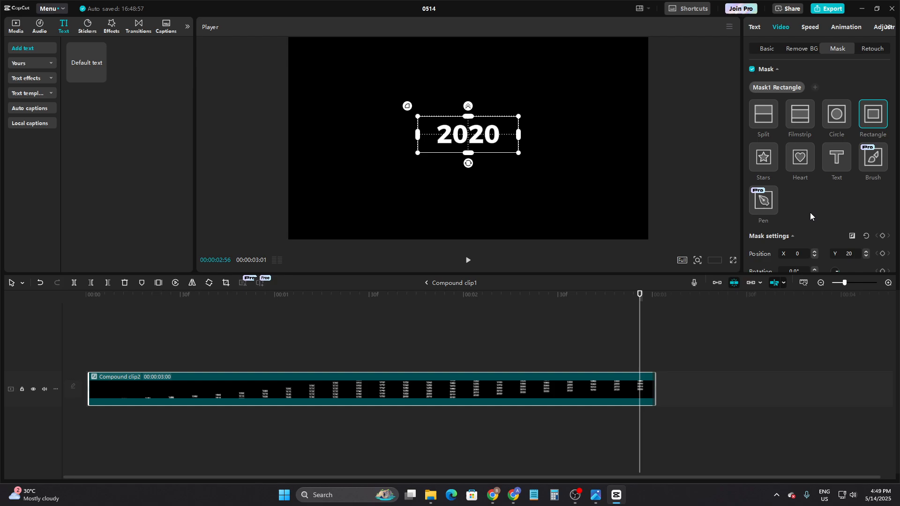
Soften the rectangle mask's edges with a feather of 44.
scroll(810, 212, "down", 3)
left_click_drag(749, 199, 795, 200)
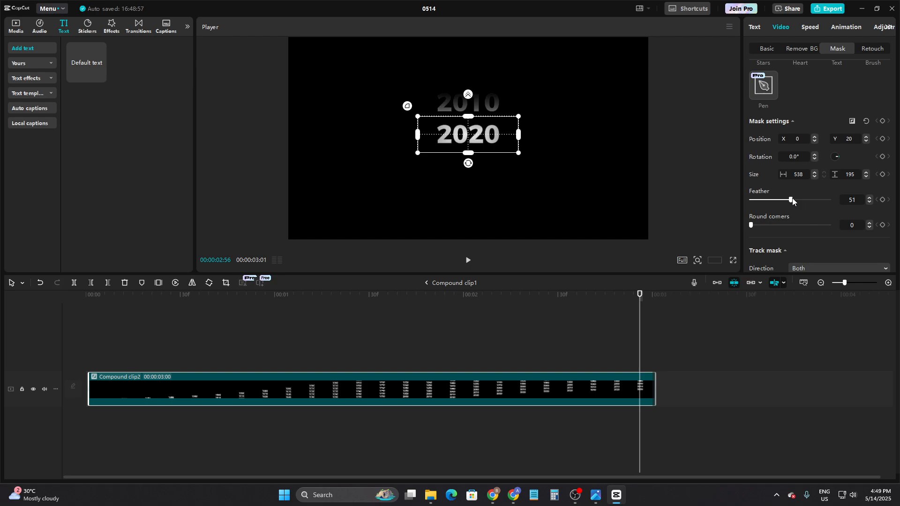
left_click_drag(791, 200, 787, 200)
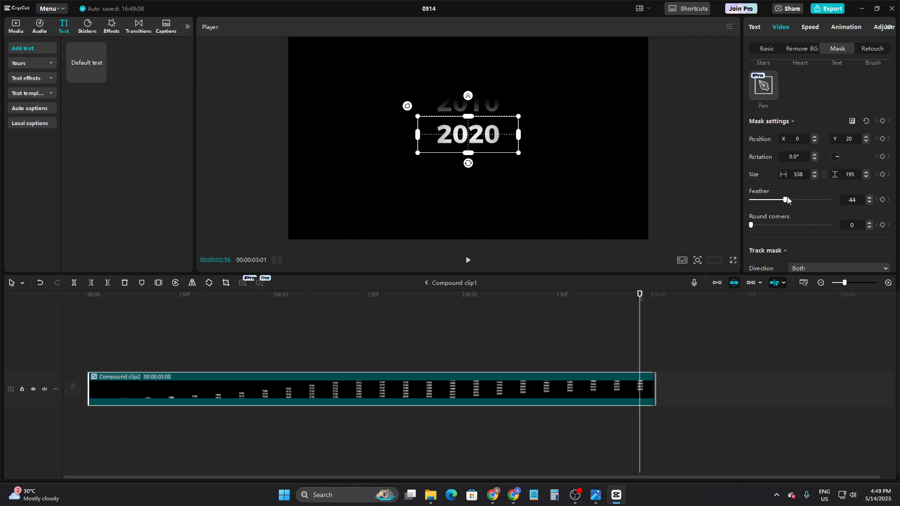
Play the masked compound clip from the start twice to review the years fading in and out.
left_click(96, 345)
key("space")
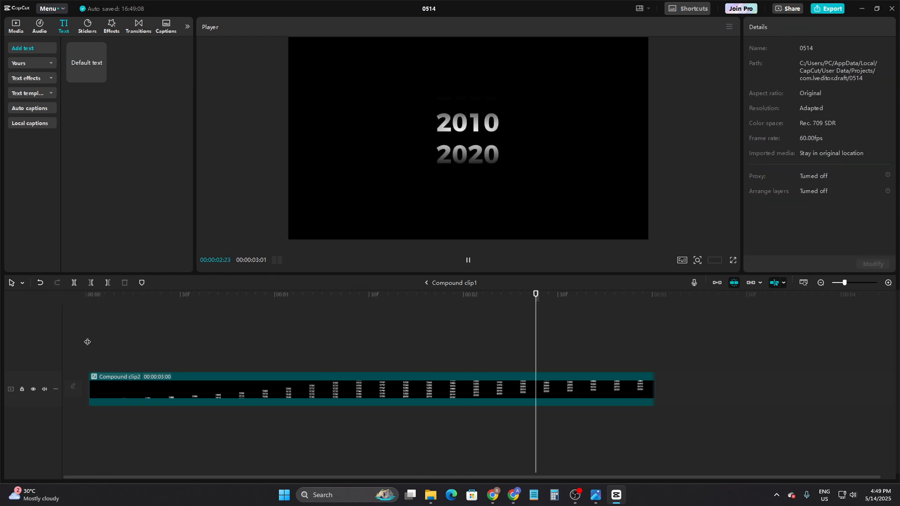
key("space")
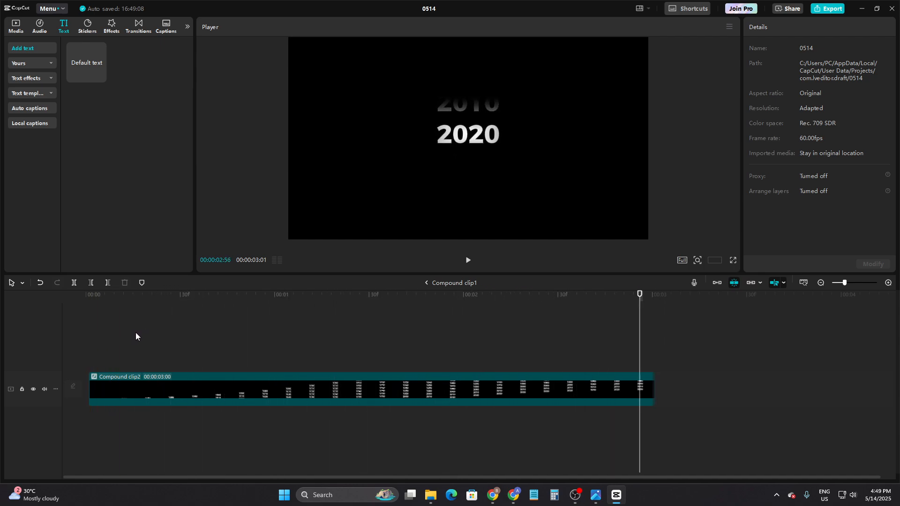
key("space")
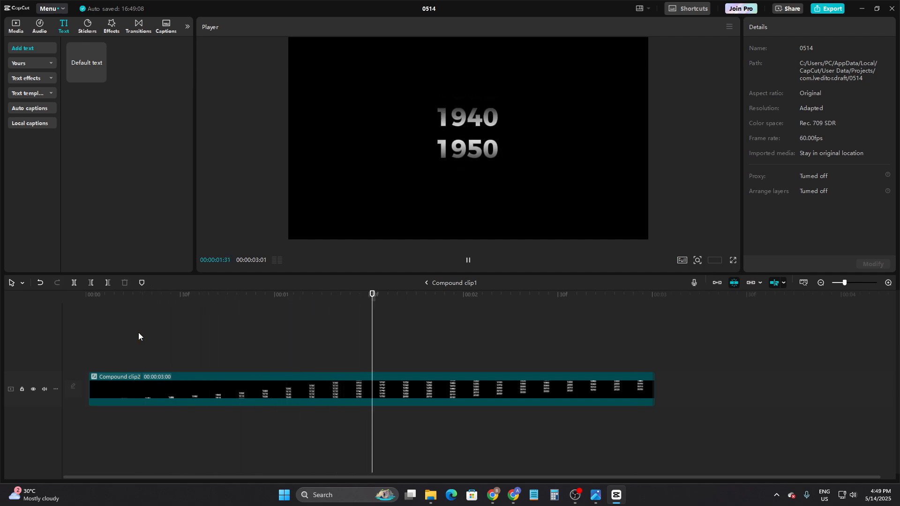
key("space")
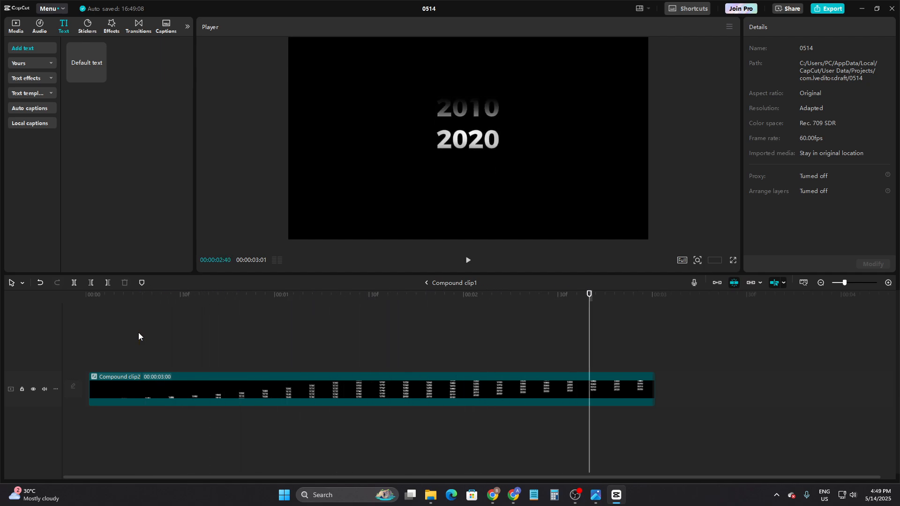